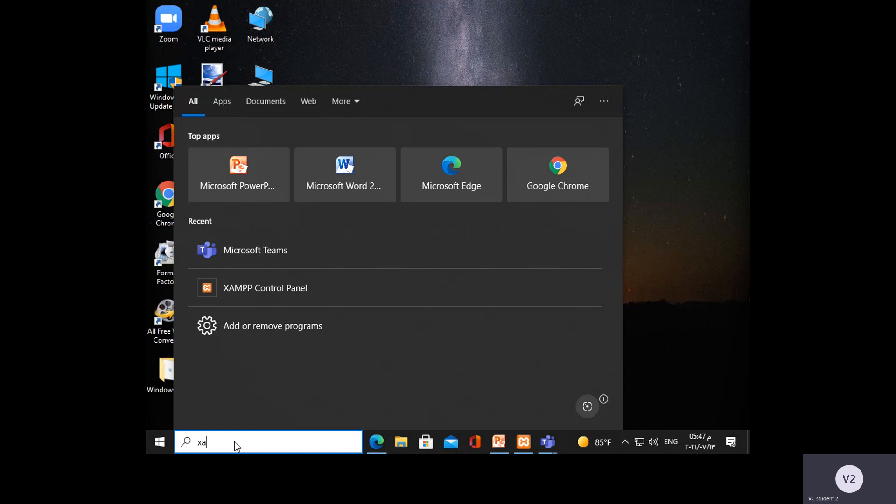
Try to open the XAMPP Control Panel by searching for it from the Windows taskbar.
{"action": "type", "text": "co"}
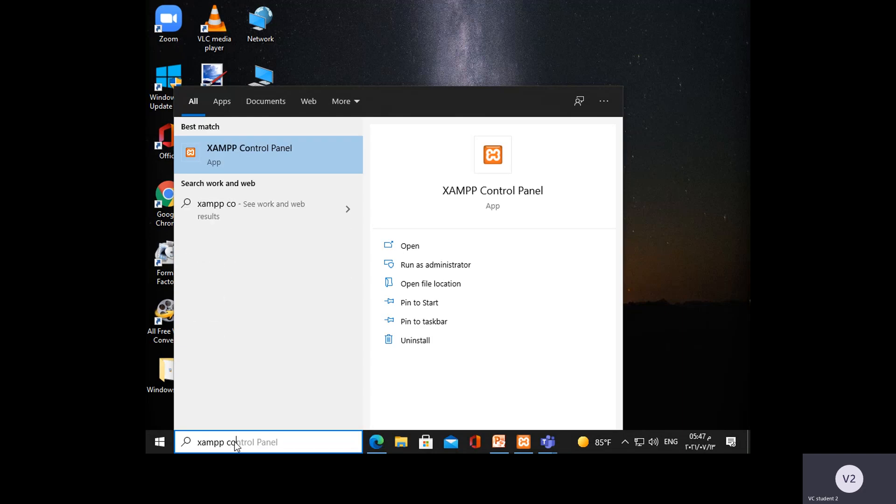
{"action": "type", "text": "ntrolpanel"}
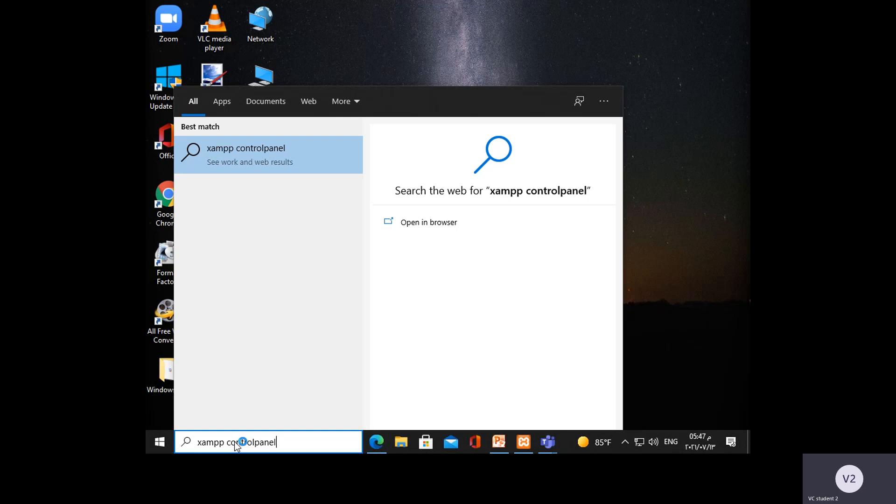
{"action": "key", "text": "Return"}
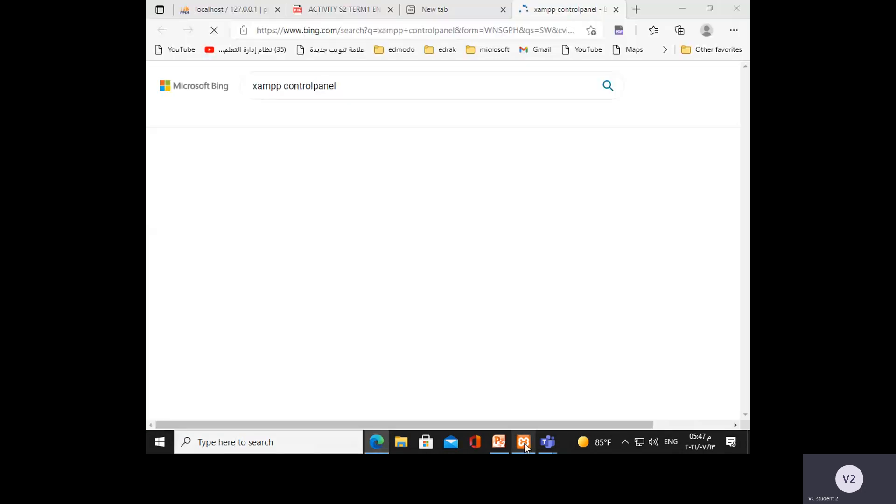
Switch to the already running XAMPP Control Panel and start its Apache and MySQL modules.
{"action": "left_click", "coordinate": [525, 443]}
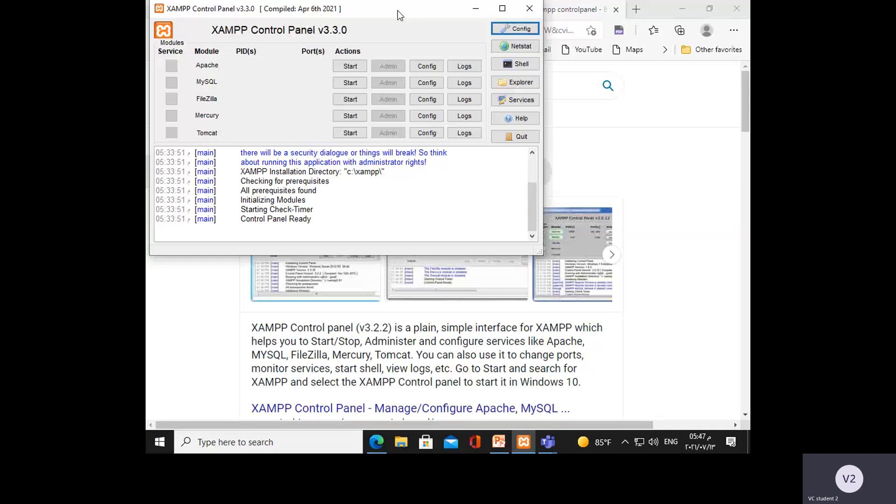
{"action": "left_click_drag", "start_coordinate": [400, 13], "coordinate": [443, 92]}
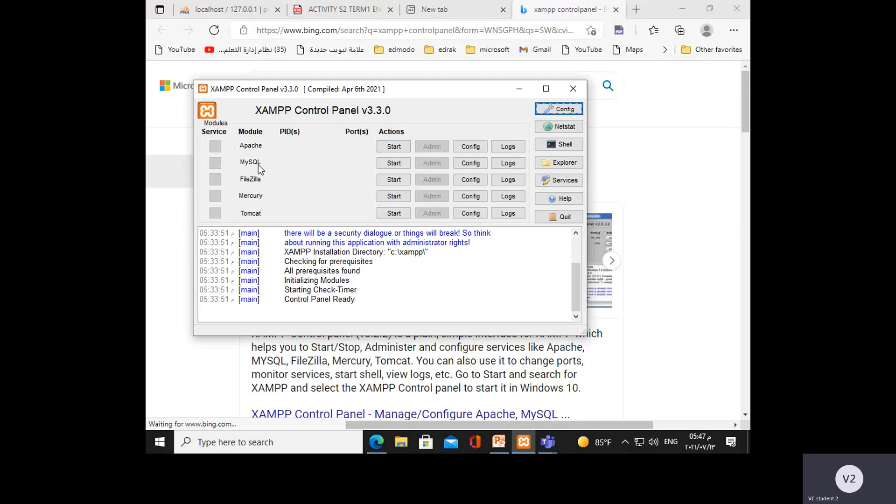
{"action": "left_click", "coordinate": [391, 147]}
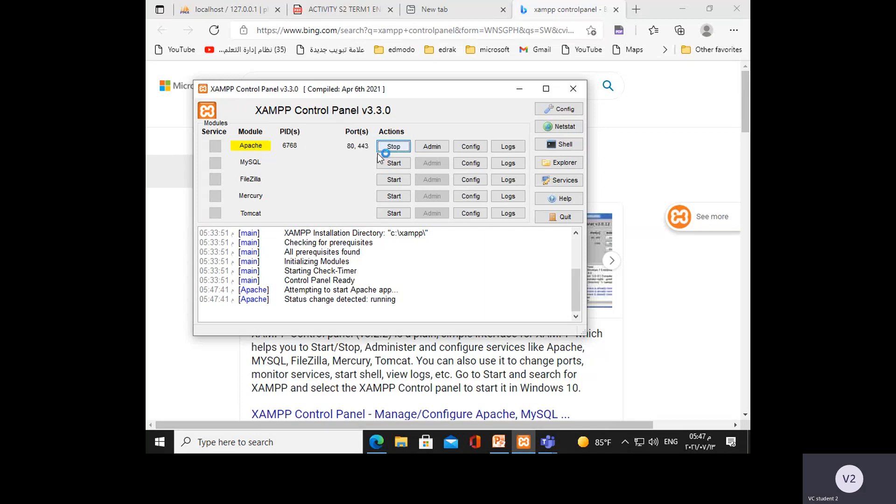
{"action": "left_click", "coordinate": [390, 163]}
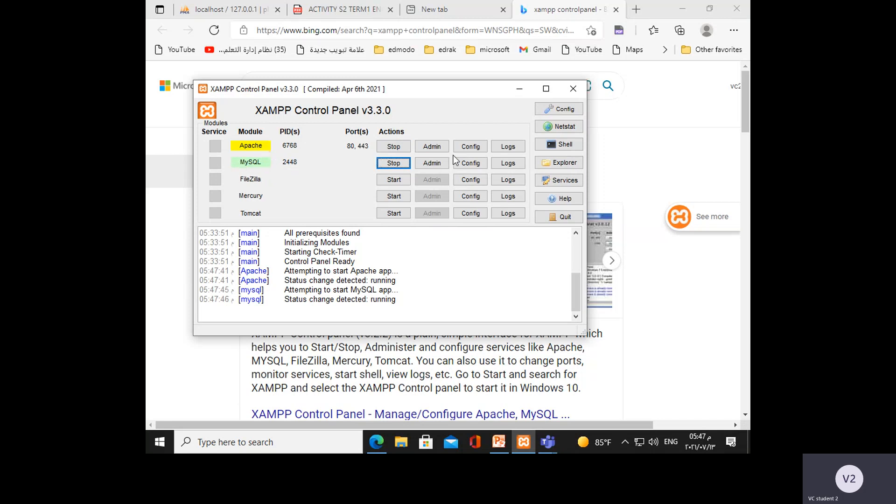
Close the "xampp controlpanel" search page in Microsoft Edge and bring the XAMPP Control Panel back to the front.
{"action": "left_click", "coordinate": [616, 11]}
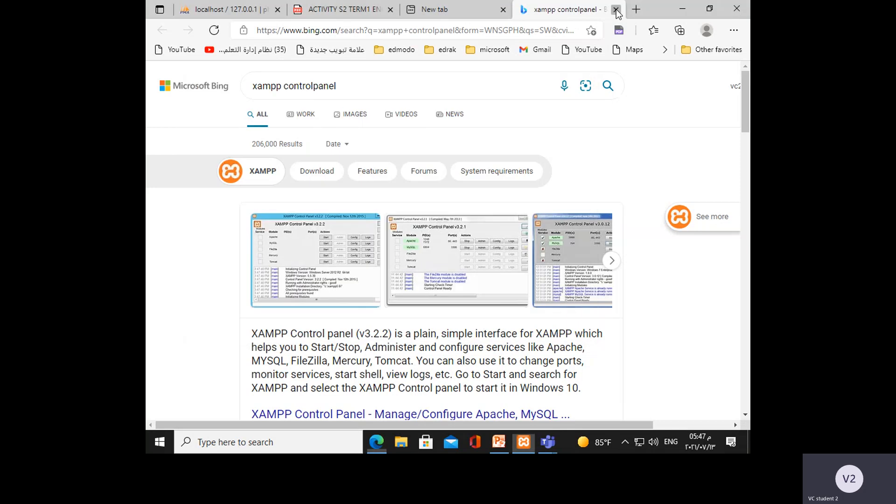
{"action": "left_click", "coordinate": [616, 11]}
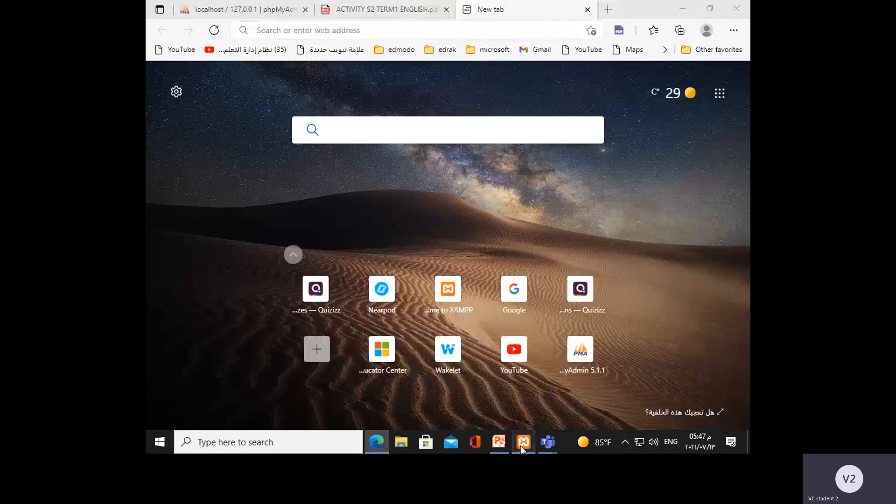
{"action": "left_click", "coordinate": [523, 448]}
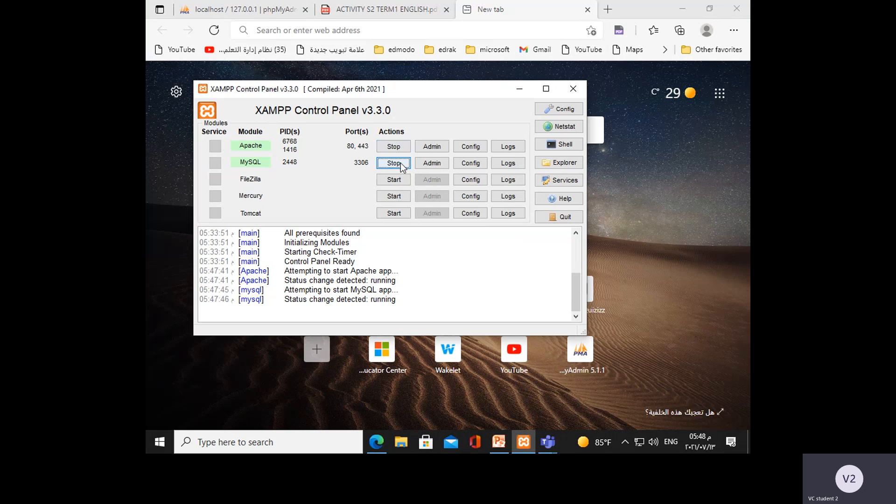
Minimize the XAMPP Control Panel and the browser window so that the desktop is clear.
{"action": "left_click", "coordinate": [520, 90]}
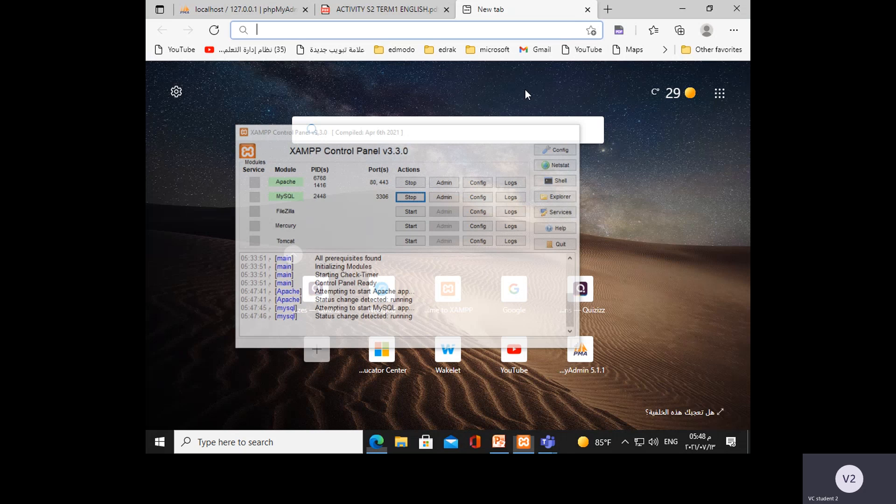
{"action": "left_click", "coordinate": [683, 9]}
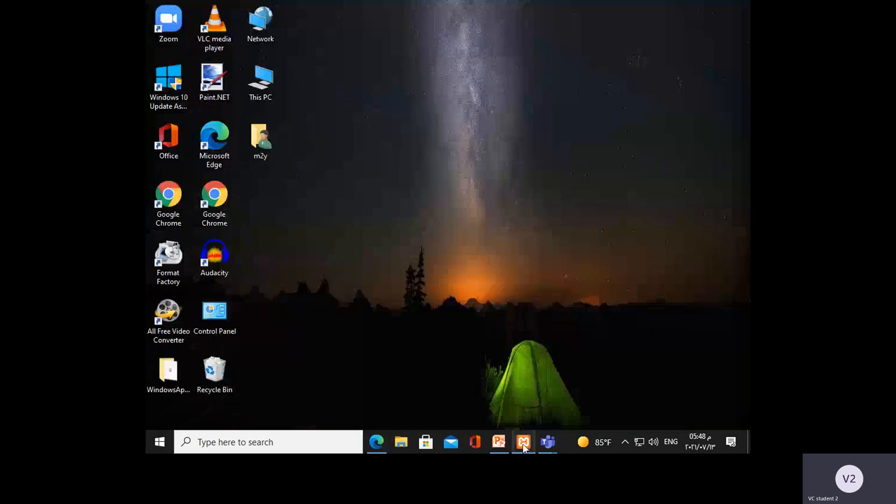
{"action": "left_click", "coordinate": [524, 442]}
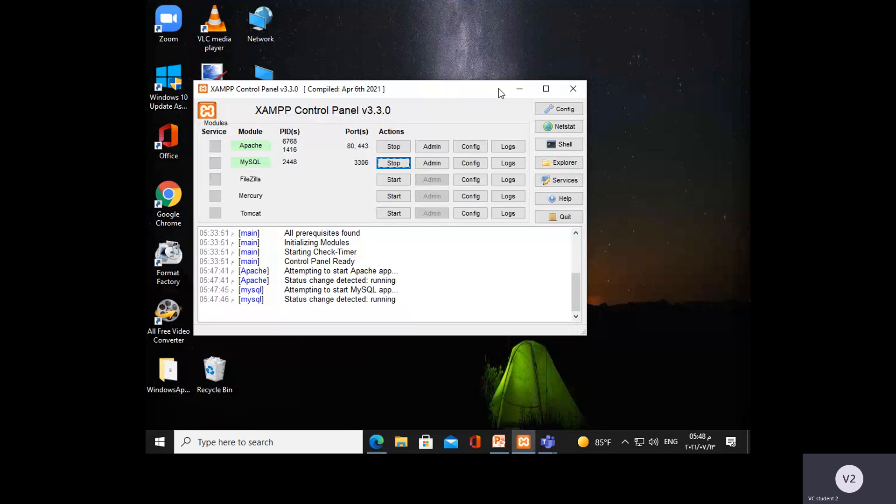
{"action": "left_click", "coordinate": [514, 89]}
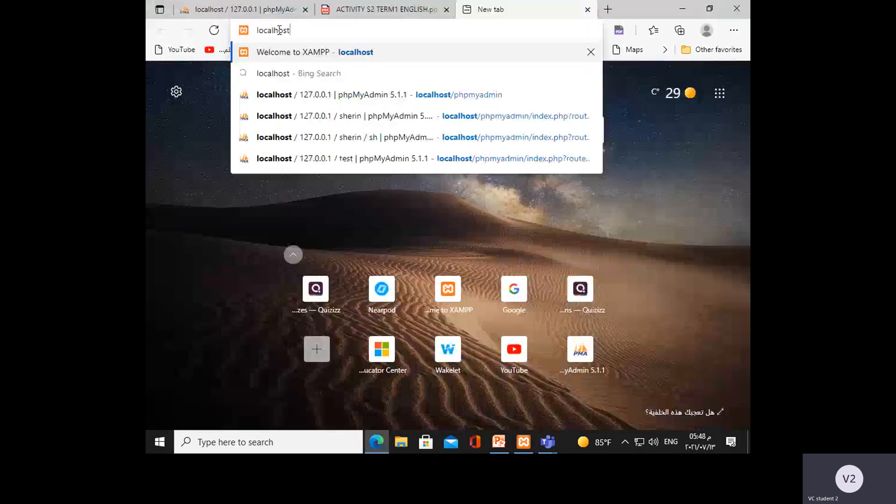
Switch to Microsoft Edge and load phpMyAdmin from localhost/phpmyadmin.
{"action": "type", "text": "/p"}
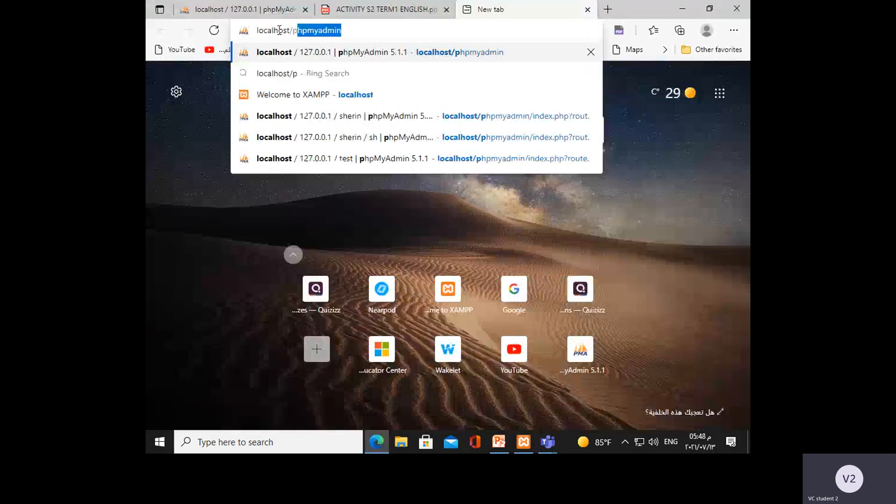
{"action": "type", "text": "hpmyadmin"}
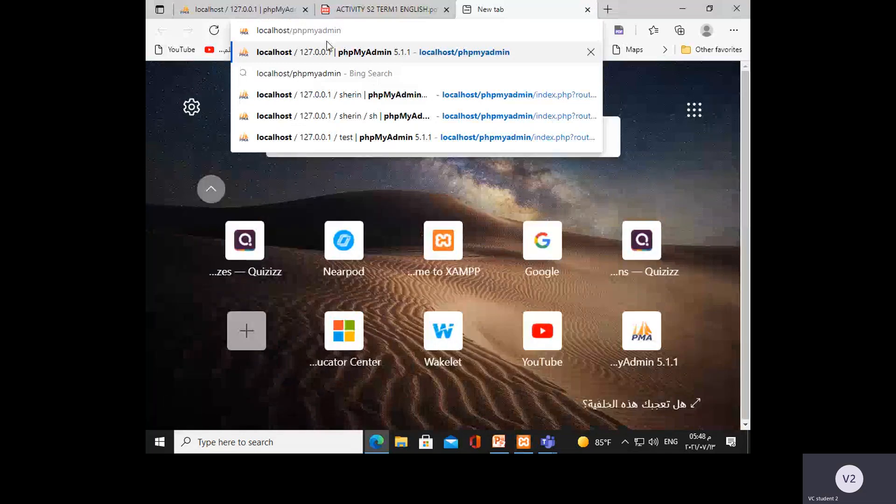
{"action": "key", "text": "Return"}
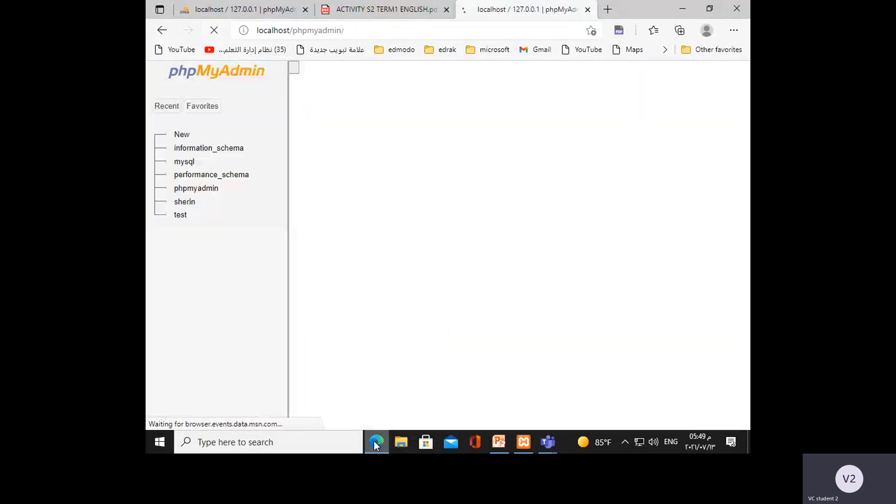
{"action": "mouse_move", "coordinate": [374, 444]}
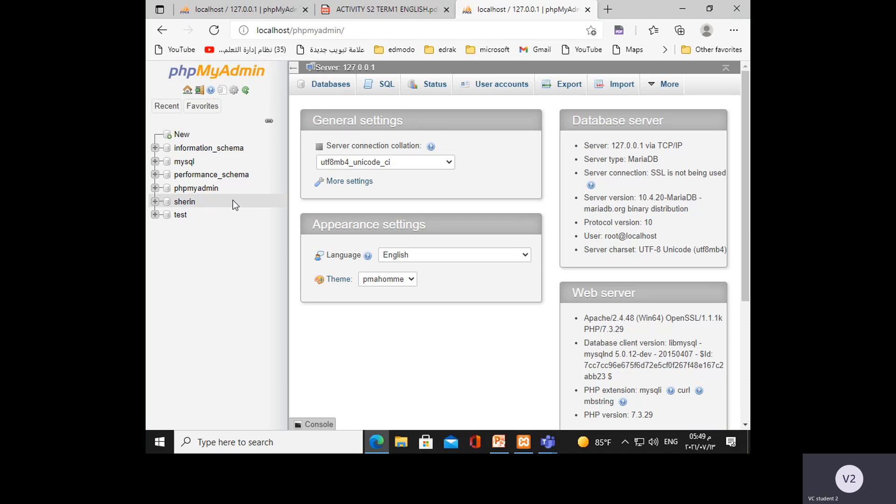
Open the server's database overview with the form for creating a new database.
{"action": "left_click", "coordinate": [330, 87]}
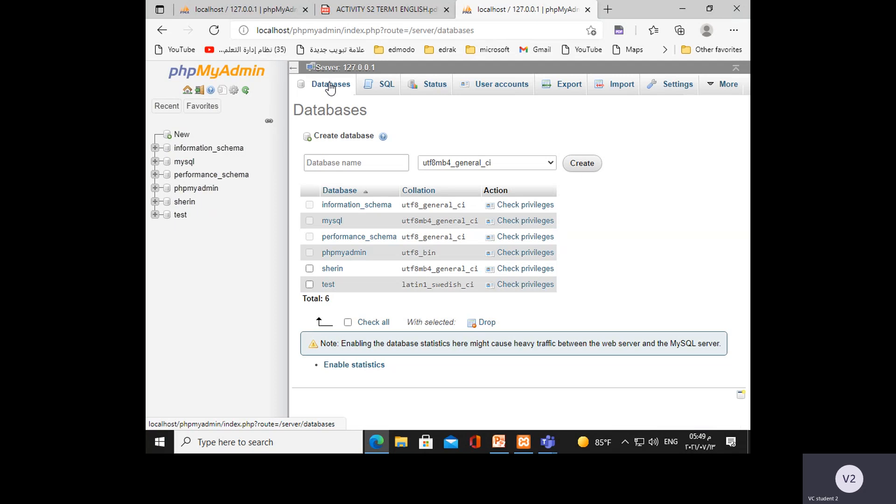
{"action": "left_click", "coordinate": [182, 135]}
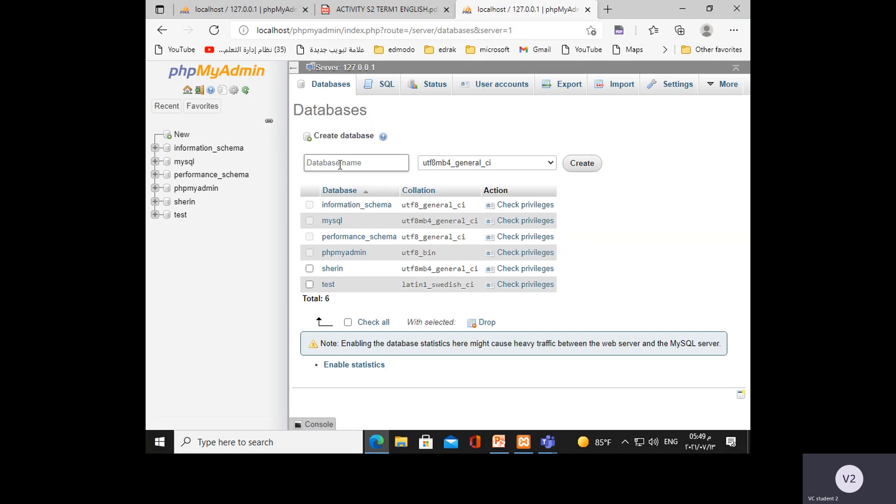
{"action": "key", "text": "ctrl+plus"}
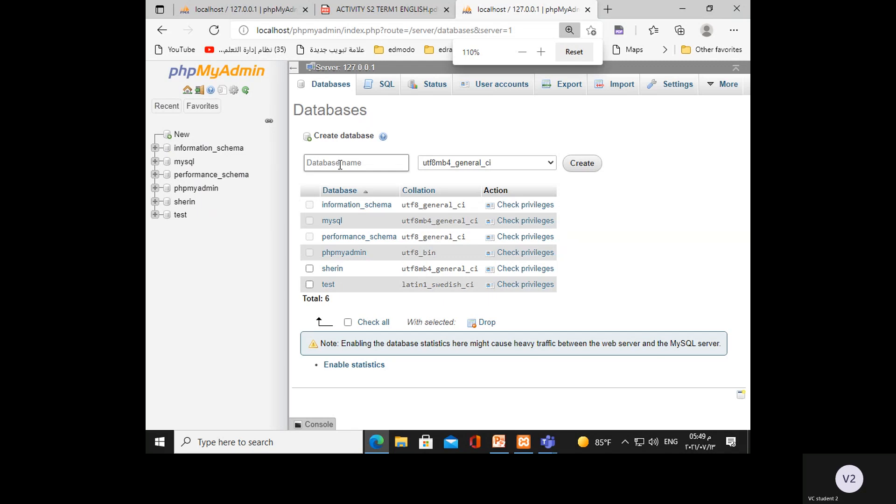
{"action": "key", "text": "ctrl+plus"}
{"action": "key", "text": "ctrl+plus"}
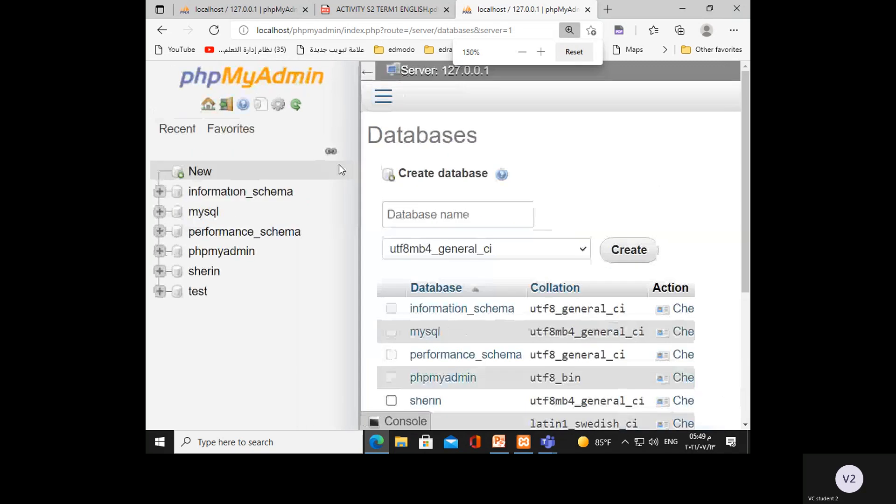
{"action": "scroll", "coordinate": [606, 213], "scroll_direction": "down", "scroll_amount": 3}
{"action": "scroll", "coordinate": [604, 188], "scroll_direction": "up", "scroll_amount": 3}
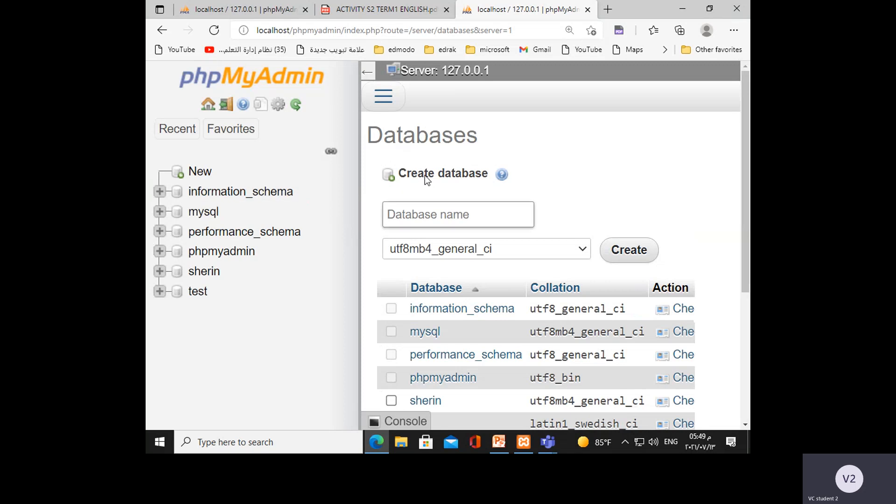
Create a database named dbdictionary with the utf8mb4_general_ci collation.
{"action": "left_click", "coordinate": [402, 215]}
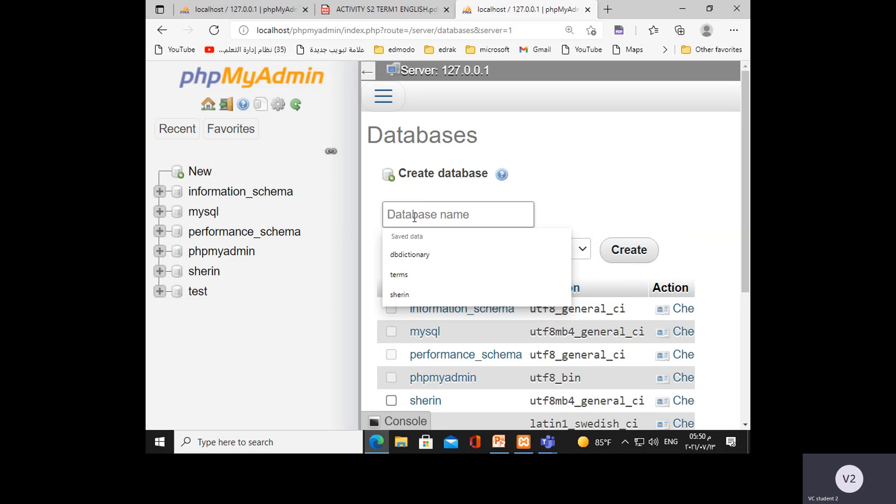
{"action": "type", "text": "d"}
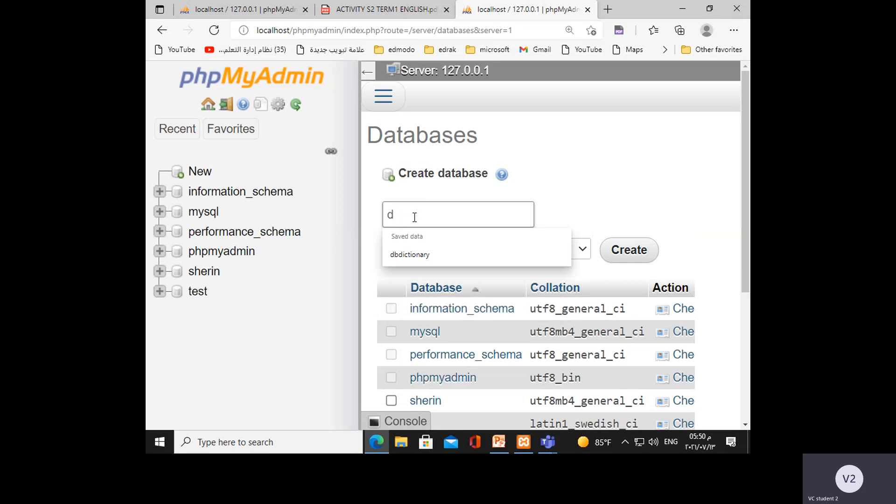
{"action": "type", "text": "bdictionary"}
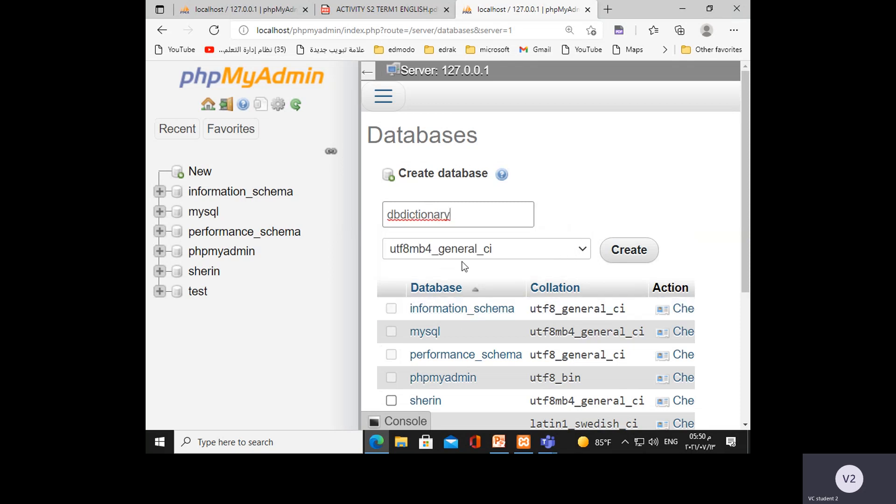
{"action": "key", "text": "ctrl+plus"}
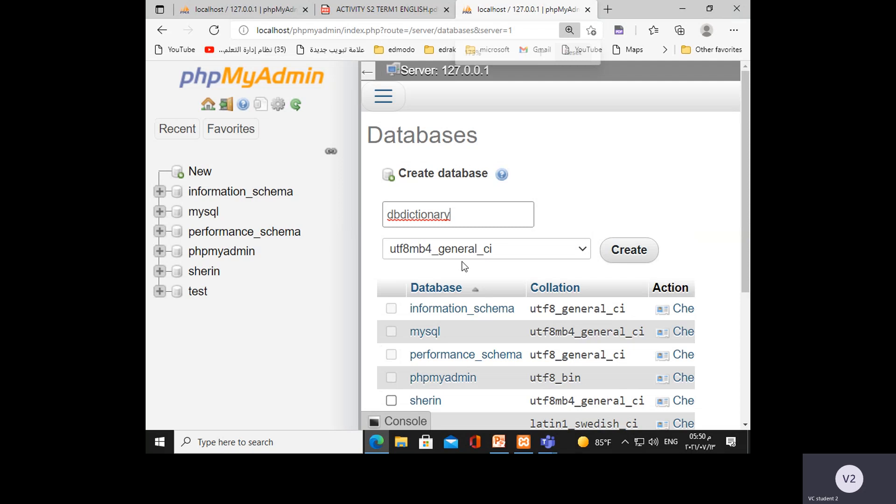
{"action": "key", "text": "ctrl+minus"}
{"action": "key", "text": "ctrl+minus"}
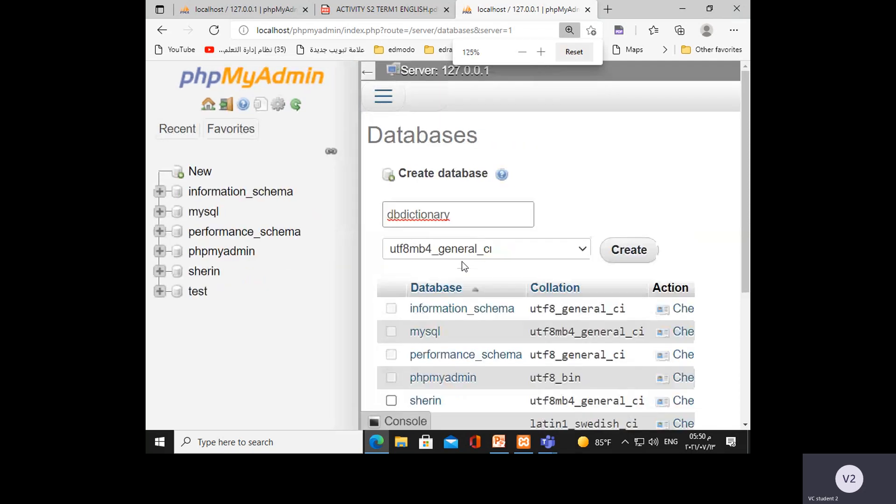
{"action": "key", "text": "ctrl+minus"}
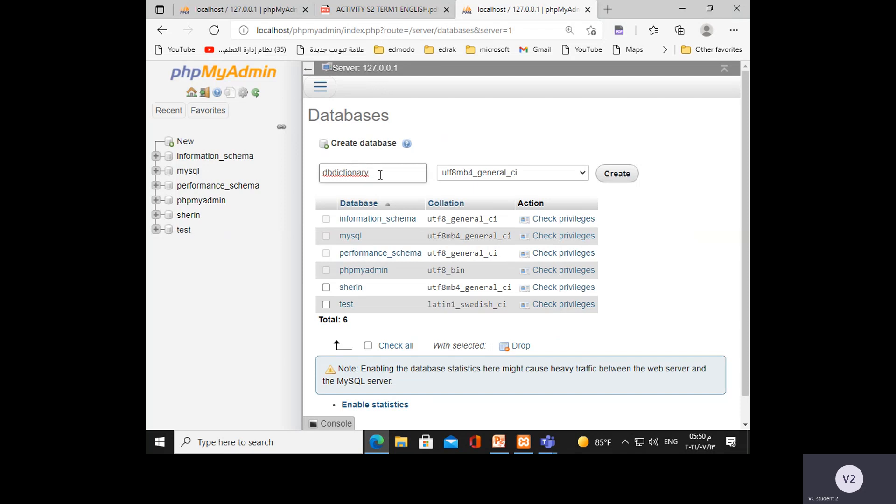
{"action": "left_click", "coordinate": [618, 175]}
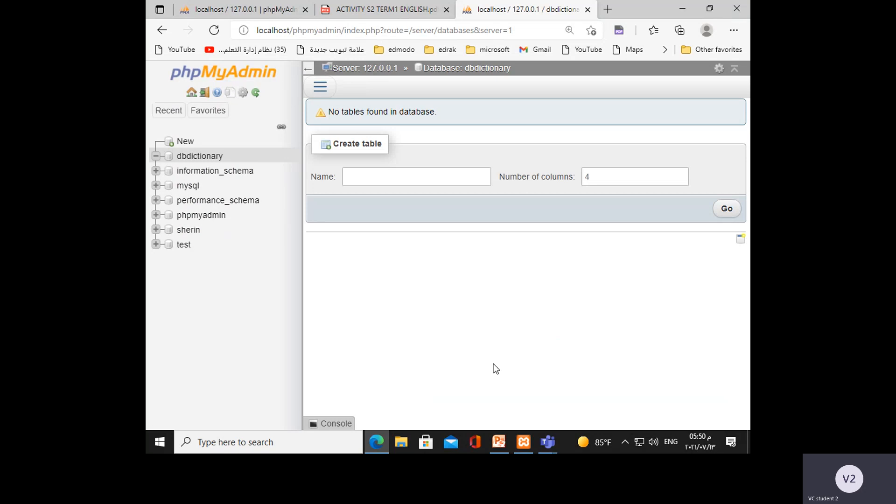
Enter terms as the name of a new table in the dbdictionary database.
{"action": "key", "text": "ctrl+plus"}
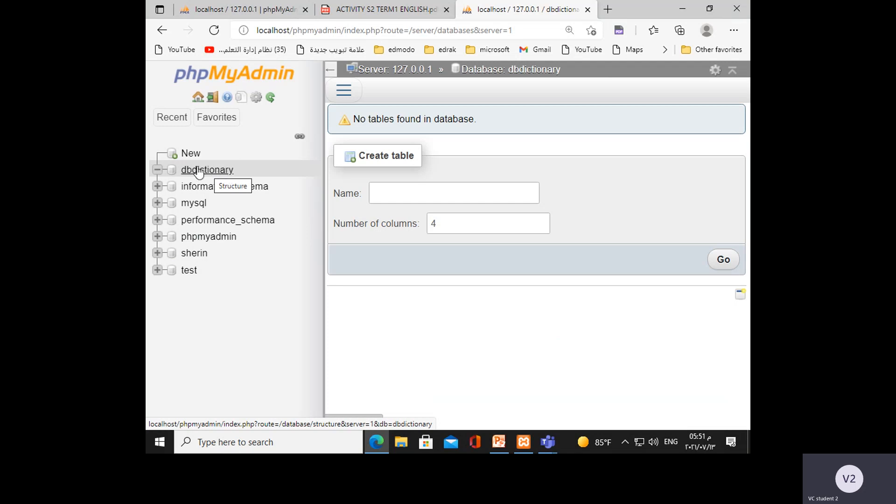
{"action": "key", "text": "ctrl+plus"}
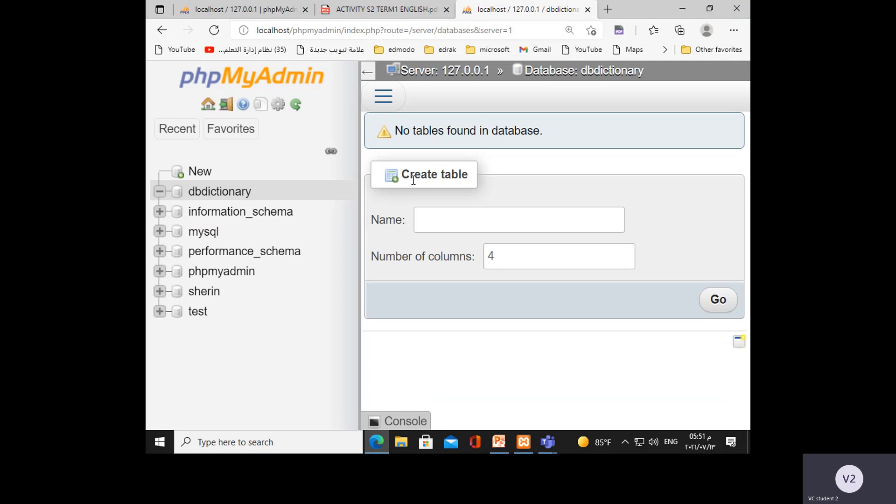
{"action": "left_click", "coordinate": [434, 219]}
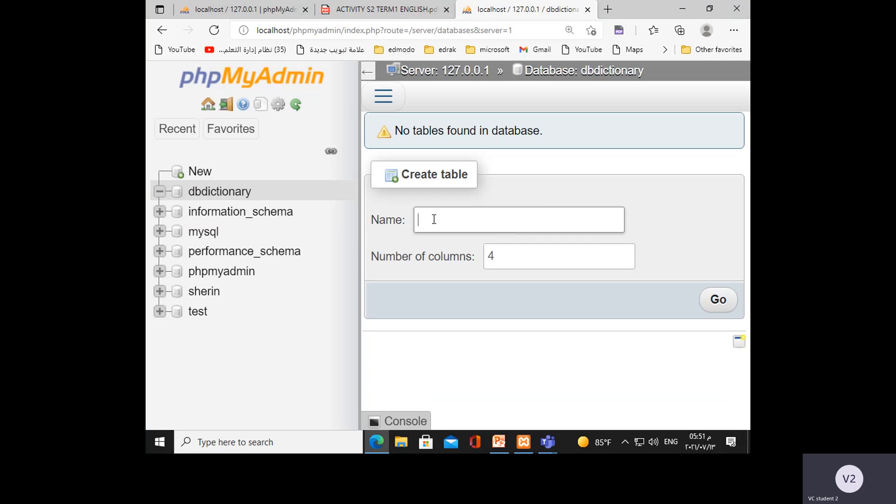
{"action": "type", "text": "ter"}
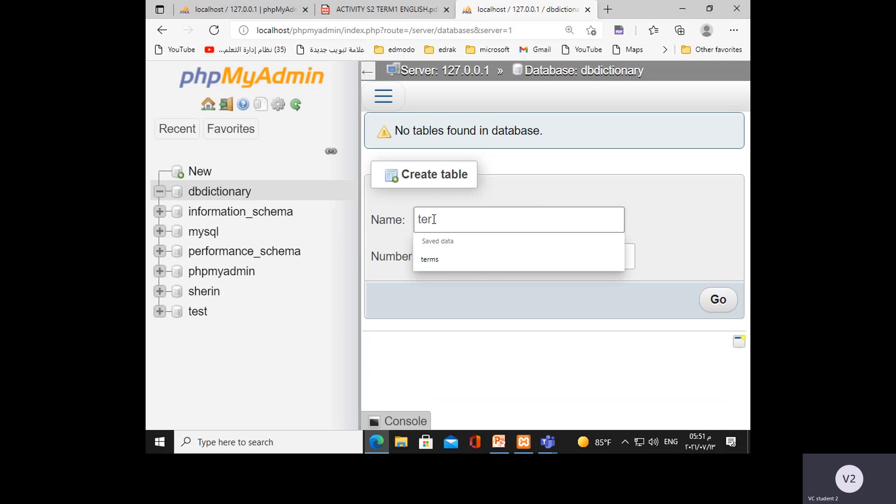
{"action": "type", "text": "ms"}
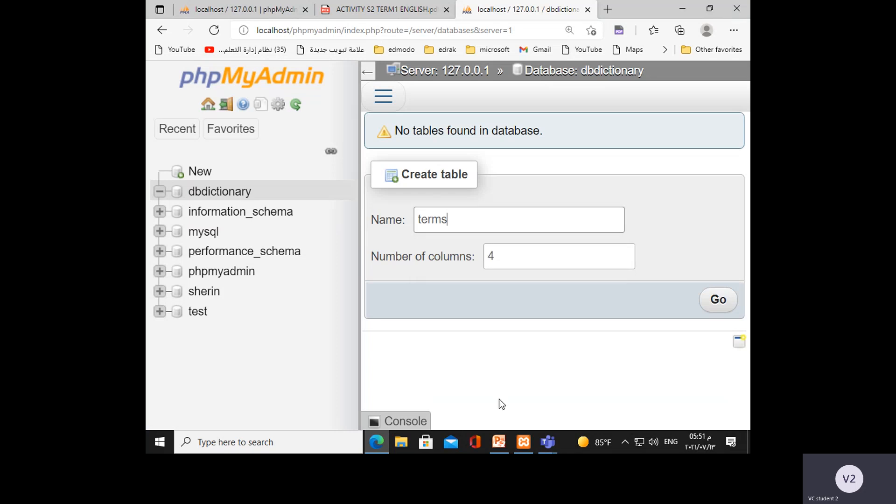
Set the new table's number of columns to 5 and proceed to its column definitions.
{"action": "key", "text": "ctrl+minus"}
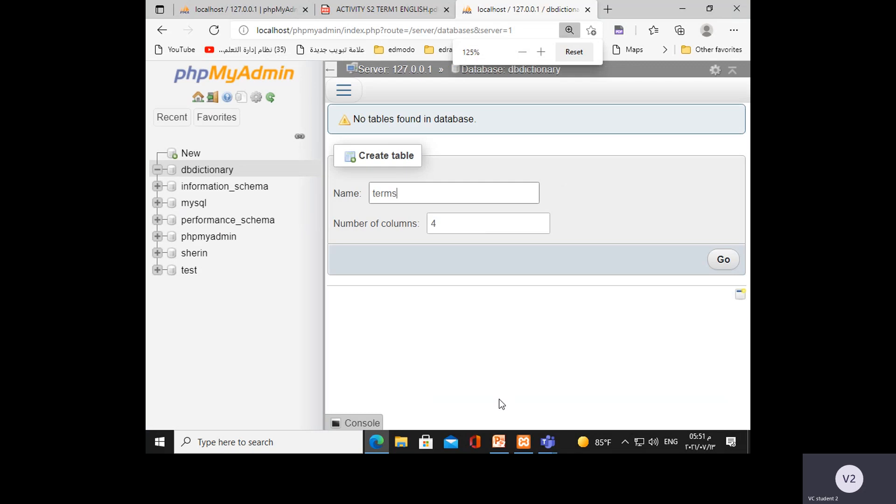
{"action": "left_click", "coordinate": [434, 223]}
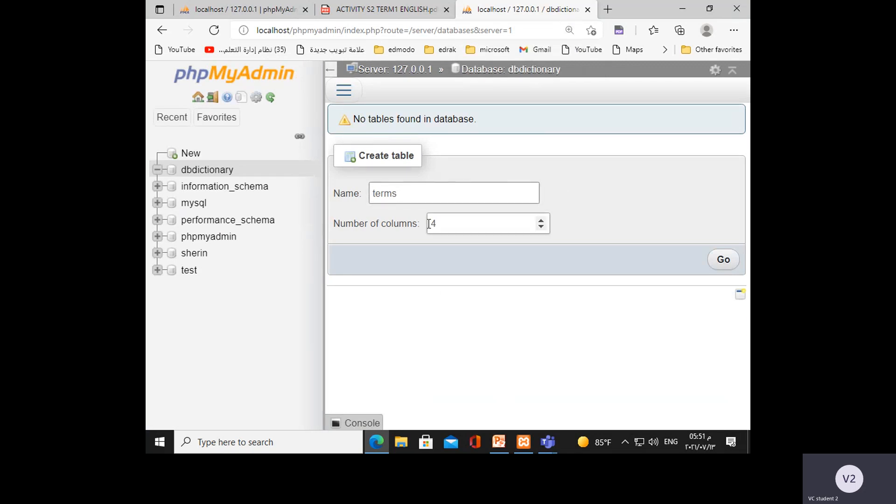
{"action": "double_click", "coordinate": [430, 223]}
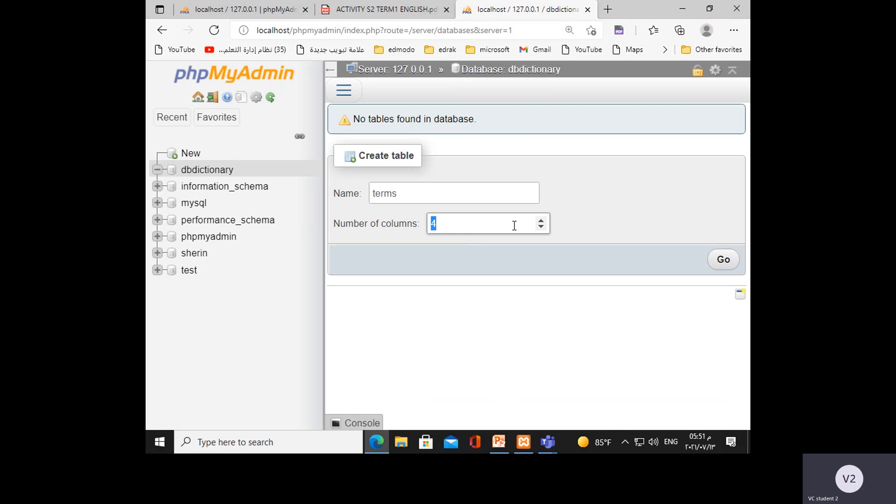
{"action": "left_click", "coordinate": [541, 220]}
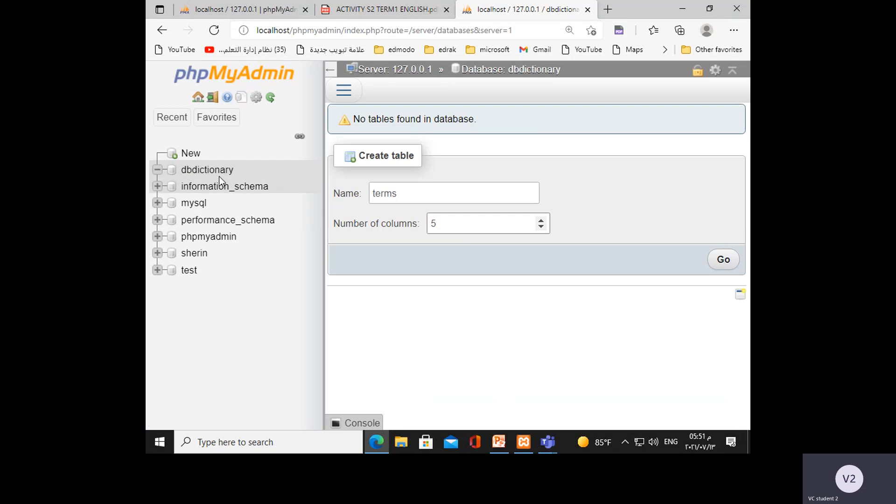
{"action": "scroll", "coordinate": [219, 176], "scroll_direction": "up", "scroll_amount": 1}
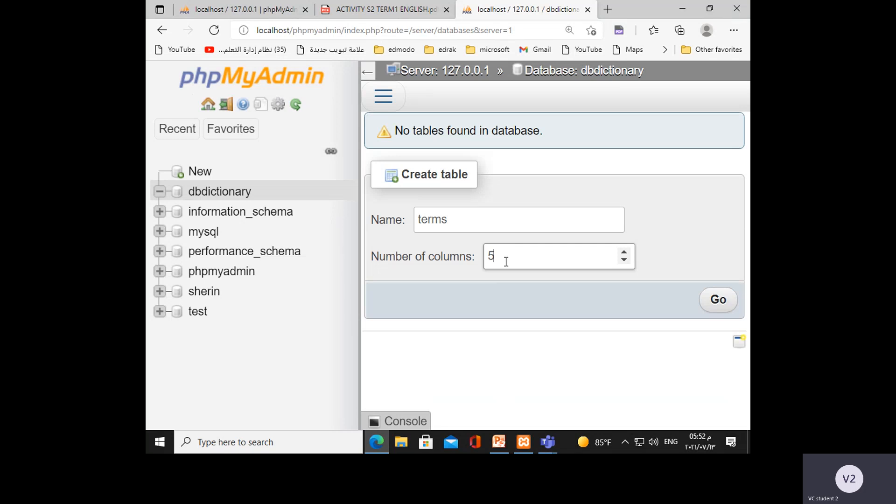
{"action": "left_click", "coordinate": [723, 305]}
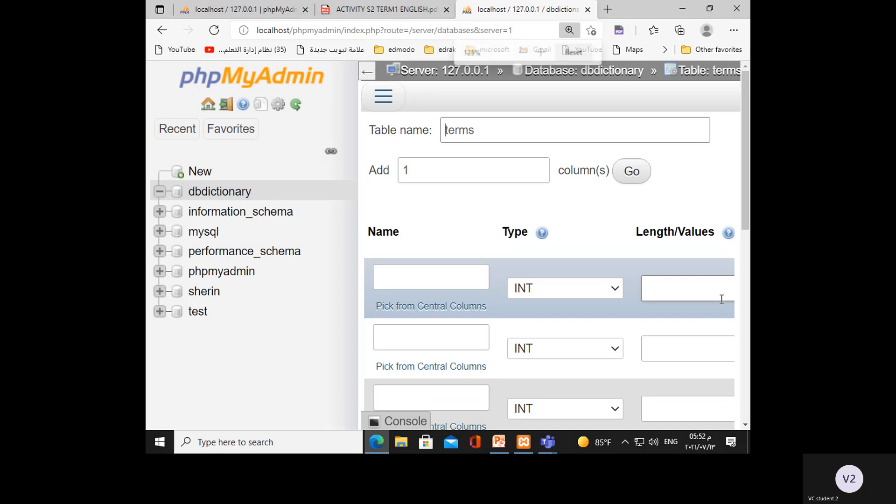
Name the first column of the terms table id and the second column term.
{"action": "key", "text": "ctrl+minus"}
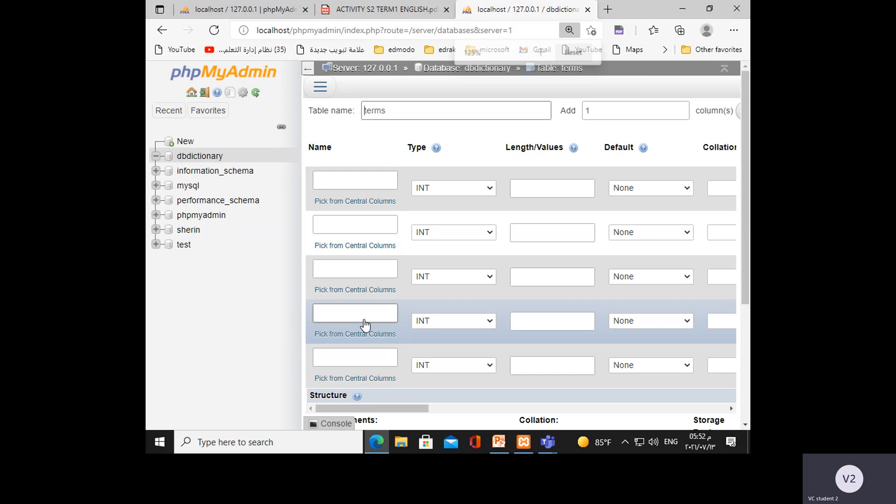
{"action": "key", "text": "ctrl+plus"}
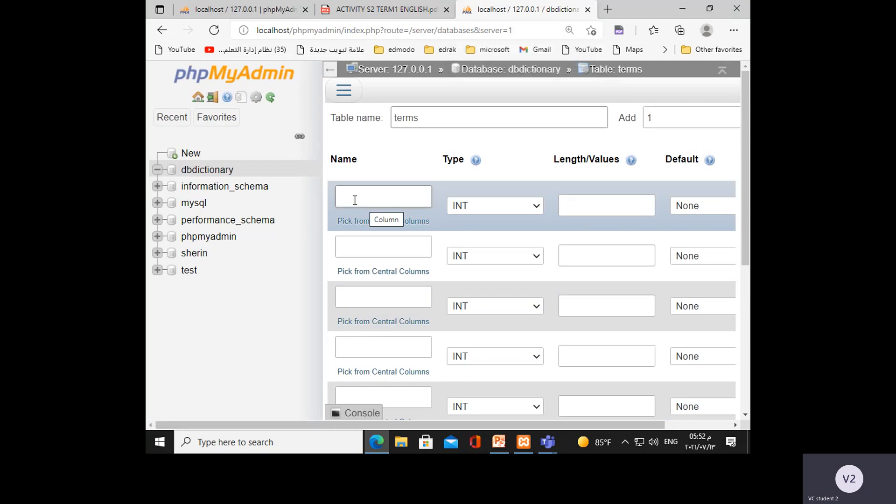
{"action": "left_click", "coordinate": [354, 200]}
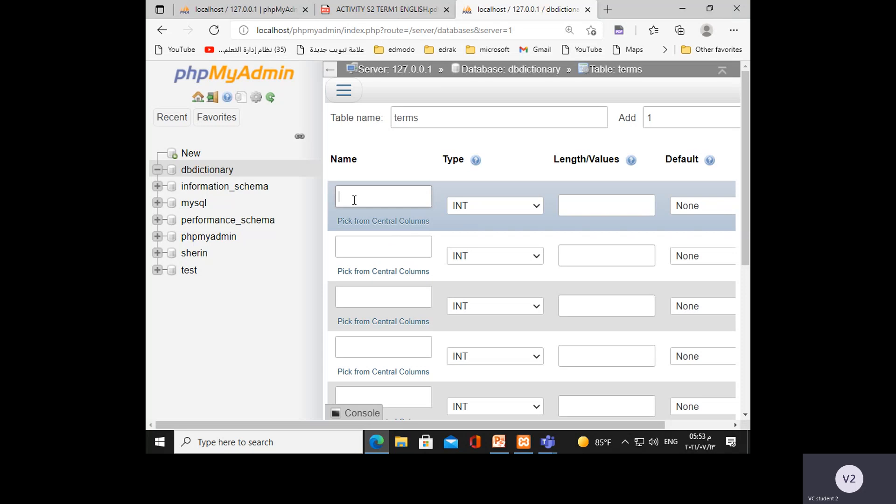
{"action": "type", "text": "id"}
{"action": "left_click", "coordinate": [353, 243]}
{"action": "type", "text": "term"}
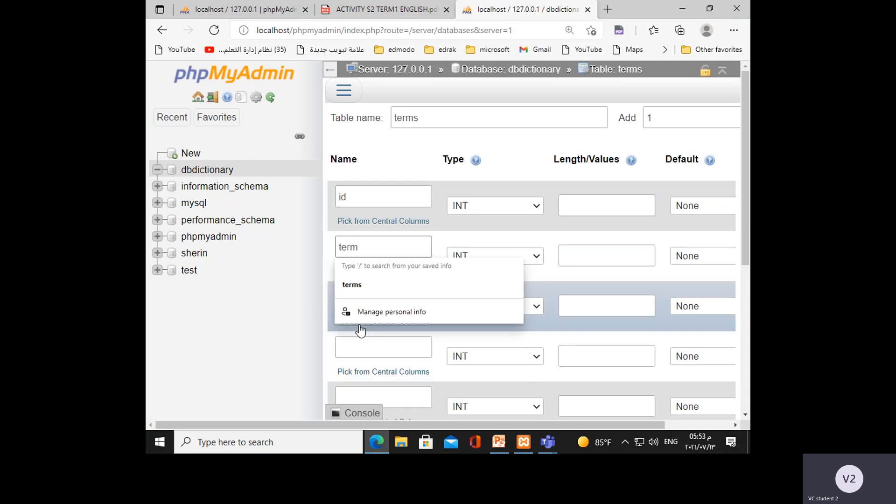
Name the third column of the terms table tran and the fourth column def.
{"action": "left_click", "coordinate": [379, 344]}
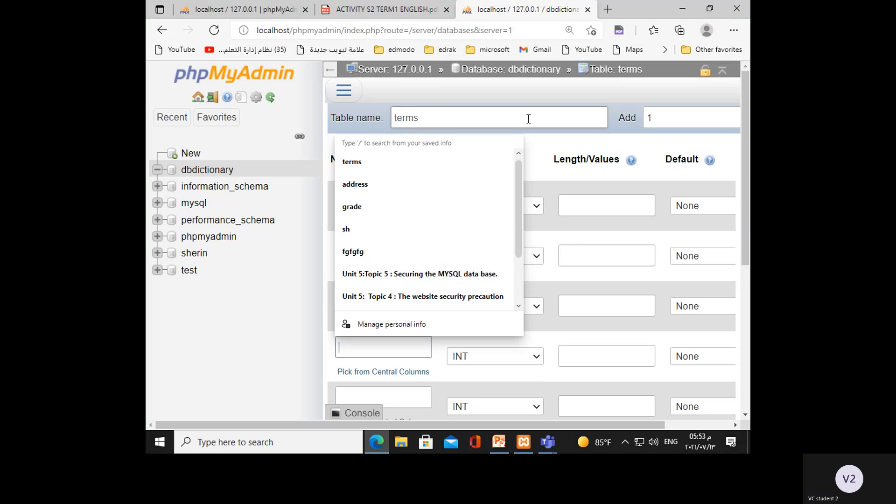
{"action": "left_click", "coordinate": [369, 295]}
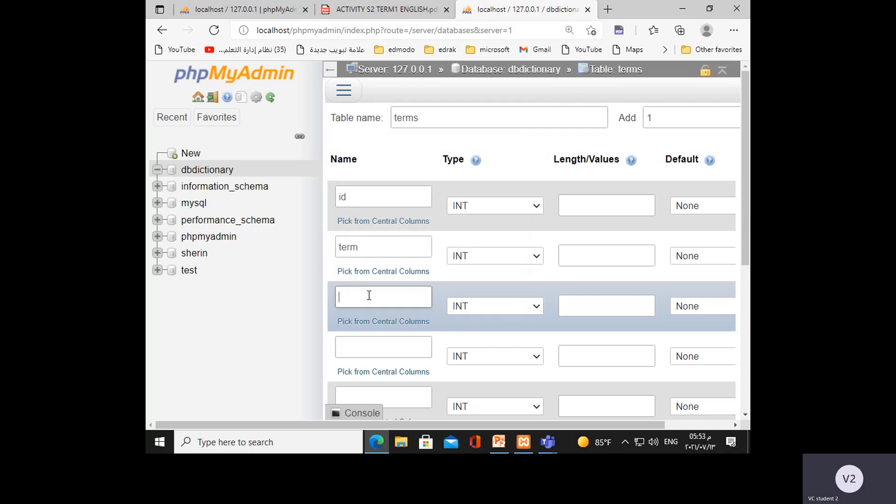
{"action": "type", "text": "tran"}
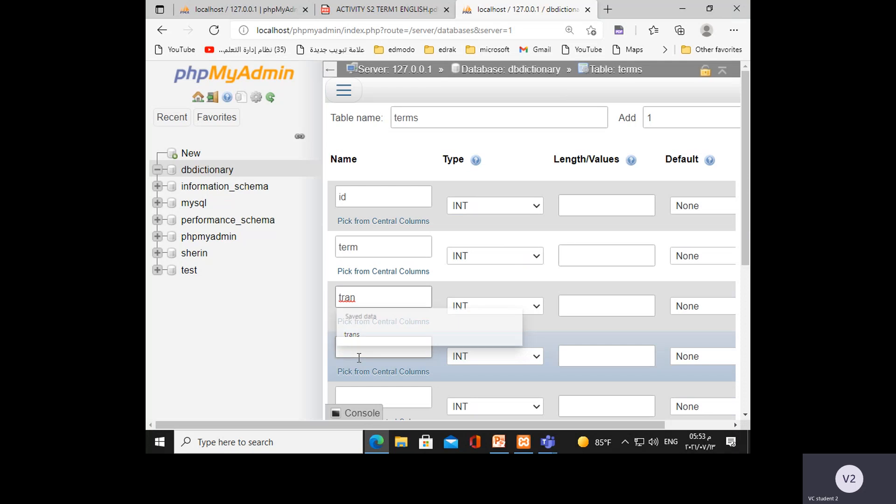
{"action": "left_click", "coordinate": [361, 354]}
{"action": "left_click", "coordinate": [441, 113]}
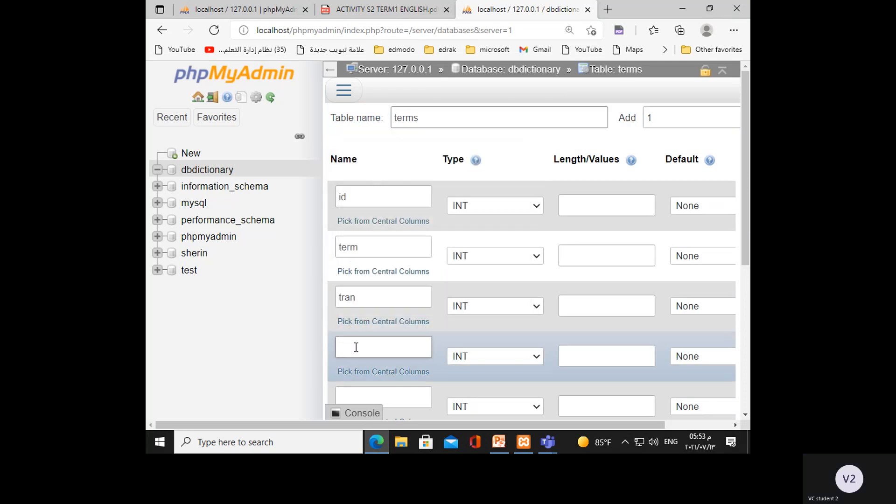
{"action": "left_click", "coordinate": [357, 347]}
{"action": "type", "text": "def"}
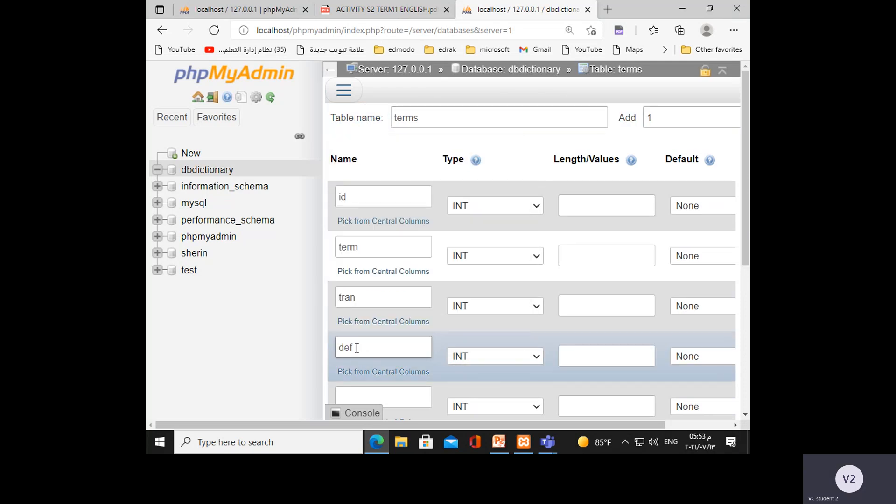
Name the fifth column of the terms table pictures.
{"action": "scroll", "coordinate": [357, 347], "scroll_direction": "down", "scroll_amount": 1}
{"action": "left_click", "coordinate": [357, 348]}
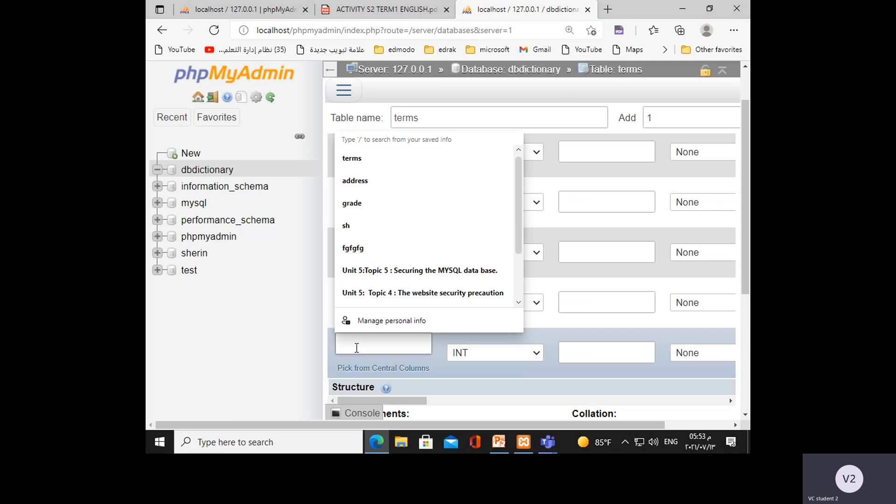
{"action": "type", "text": "pi"}
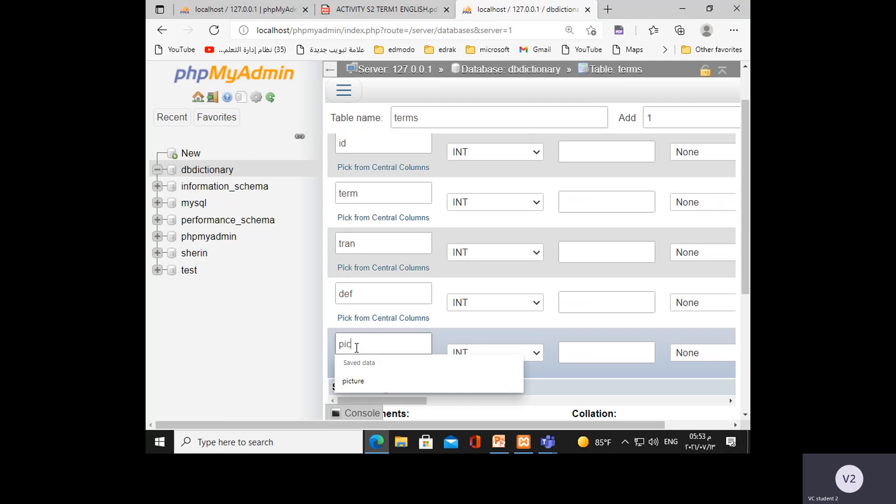
{"action": "type", "text": "ctures"}
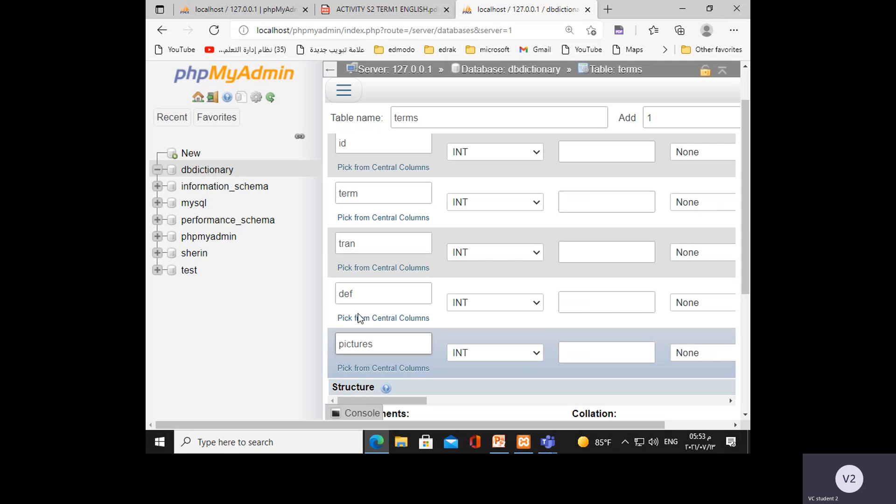
Review the entered column names and correct the third column's name to trans.
{"action": "scroll", "coordinate": [368, 210], "scroll_direction": "up", "scroll_amount": 1}
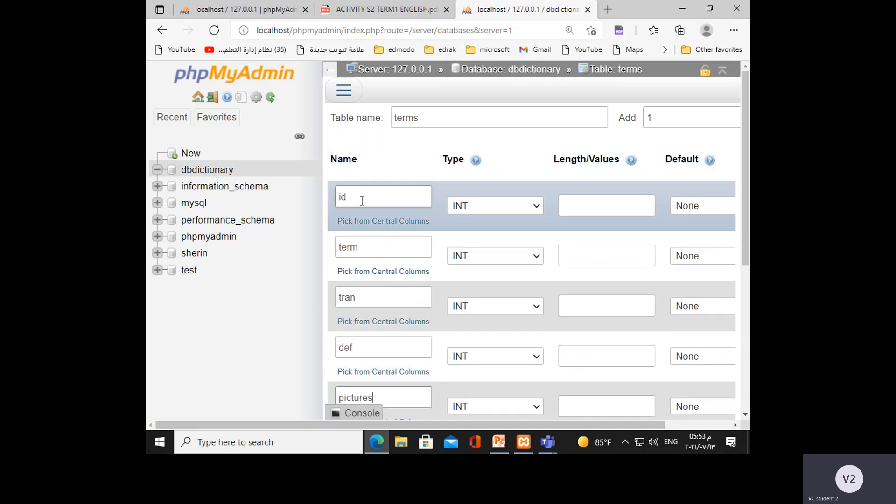
{"action": "scroll", "coordinate": [365, 269], "scroll_direction": "down", "scroll_amount": 2}
{"action": "scroll", "coordinate": [373, 303], "scroll_direction": "up", "scroll_amount": 1}
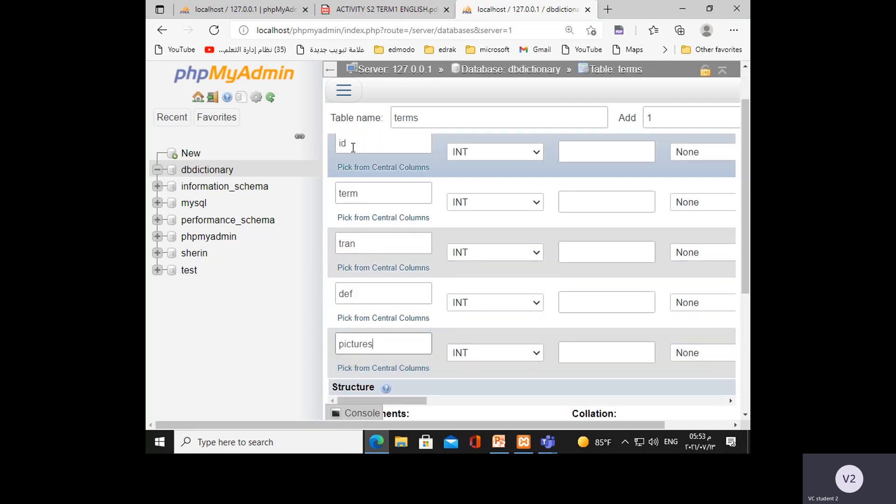
{"action": "key", "text": "ctrl+plus"}
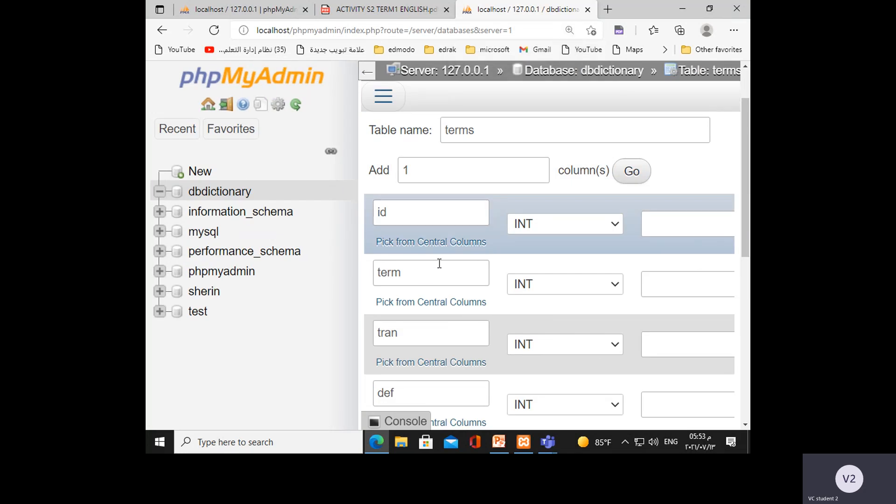
{"action": "scroll", "coordinate": [438, 280], "scroll_direction": "down", "scroll_amount": 1}
{"action": "scroll", "coordinate": [439, 280], "scroll_direction": "up", "scroll_amount": 1}
{"action": "scroll", "coordinate": [438, 280], "scroll_direction": "up", "scroll_amount": 1}
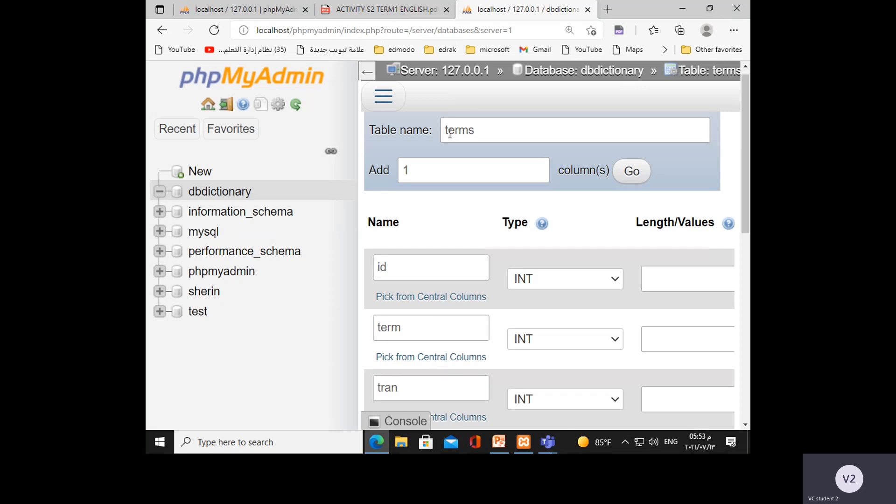
{"action": "scroll", "coordinate": [433, 264], "scroll_direction": "down", "scroll_amount": 1}
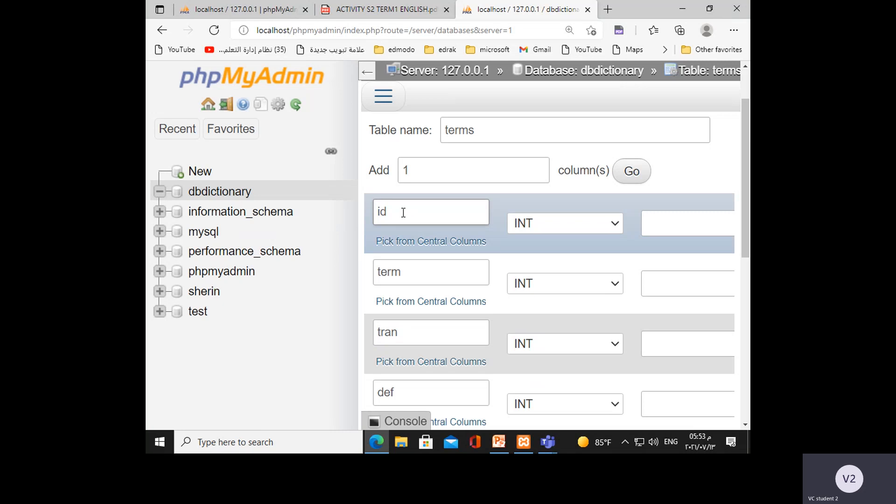
{"action": "scroll", "coordinate": [413, 328], "scroll_direction": "down", "scroll_amount": 1}
{"action": "left_click", "coordinate": [401, 279]}
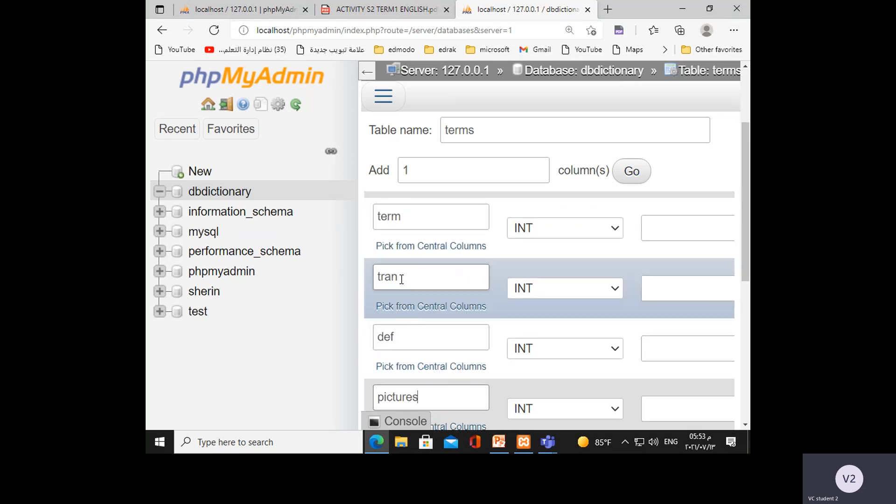
{"action": "scroll", "coordinate": [402, 314], "scroll_direction": "down", "scroll_amount": 1}
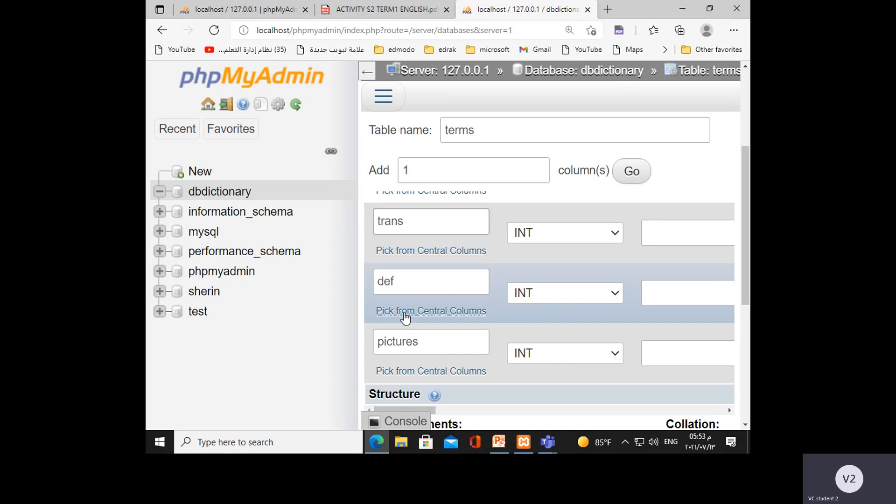
{"action": "left_click", "coordinate": [396, 282]}
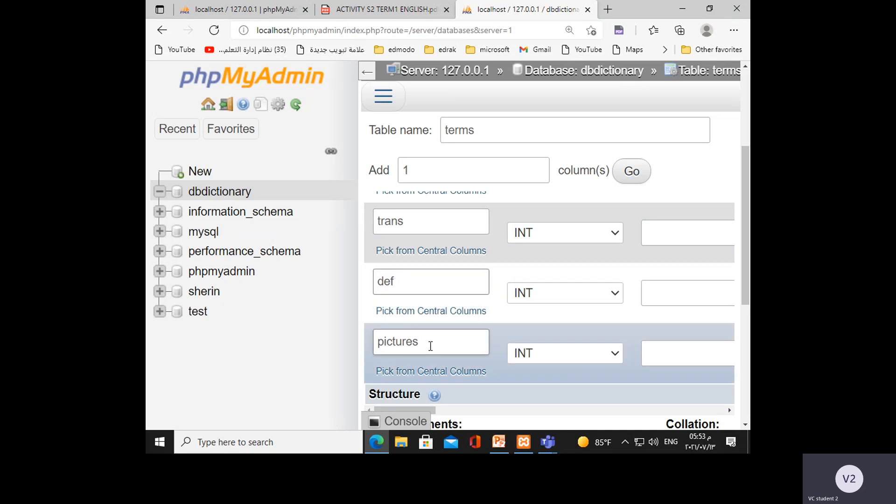
{"action": "scroll", "coordinate": [496, 348], "scroll_direction": "up", "scroll_amount": 4}
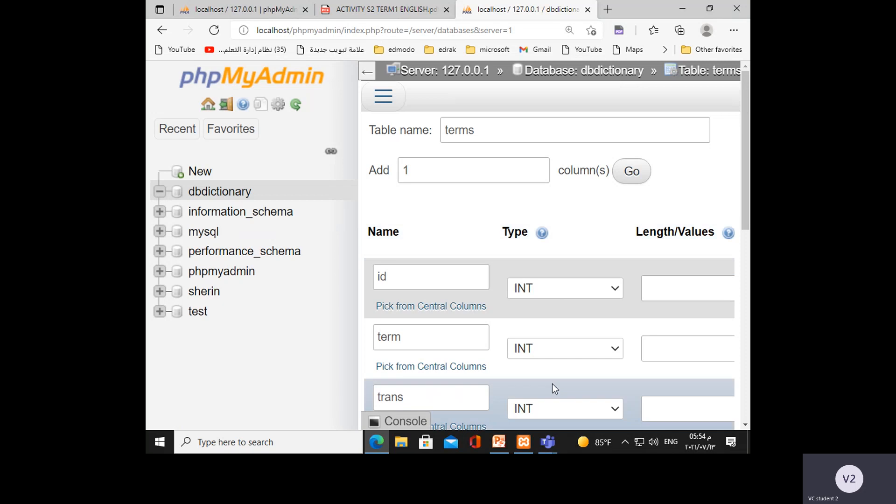
{"action": "key", "text": "ctrl+plus"}
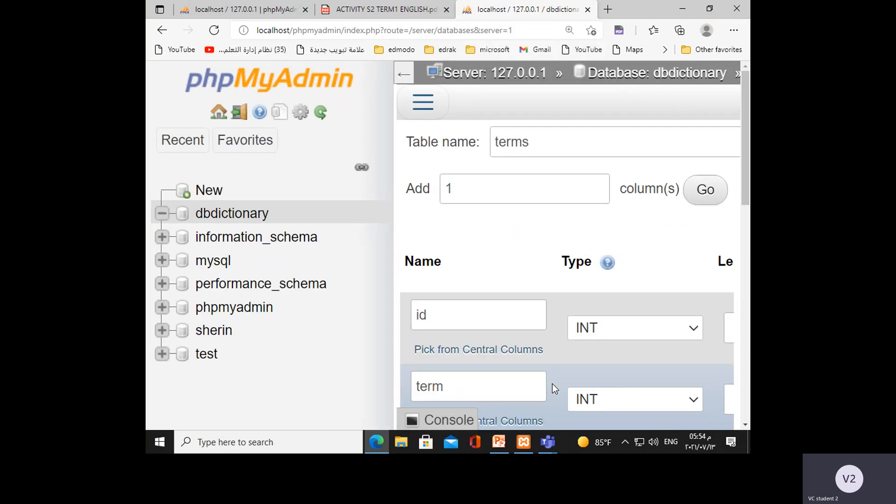
{"action": "key", "text": "ctrl+minus"}
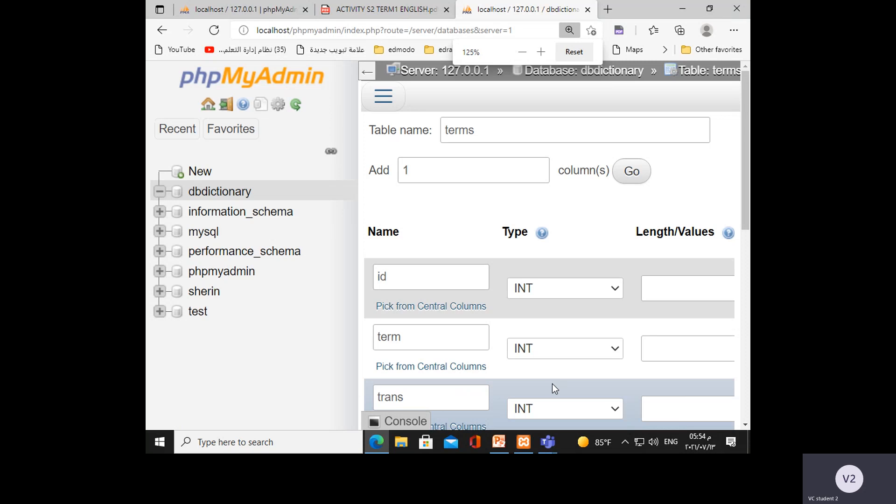
{"action": "key", "text": "ctrl+minus"}
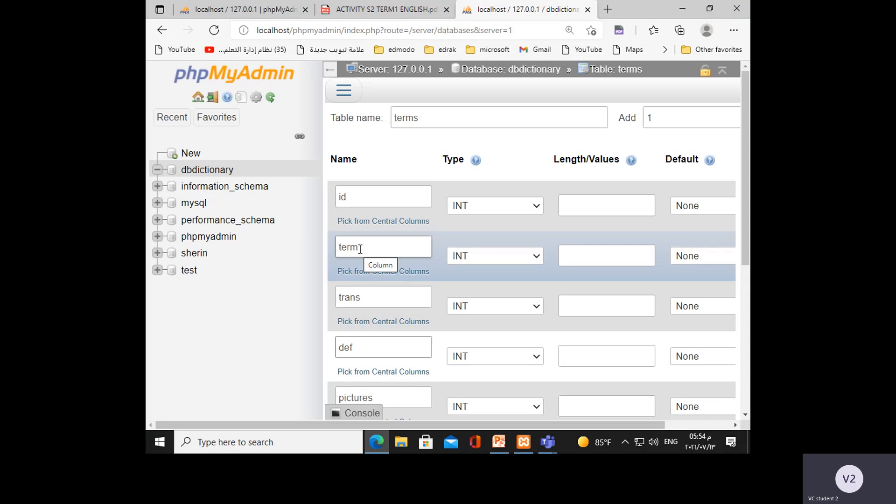
Set the data type of the term, trans, def and pictures columns to VARCHAR.
{"action": "left_click", "coordinate": [537, 257]}
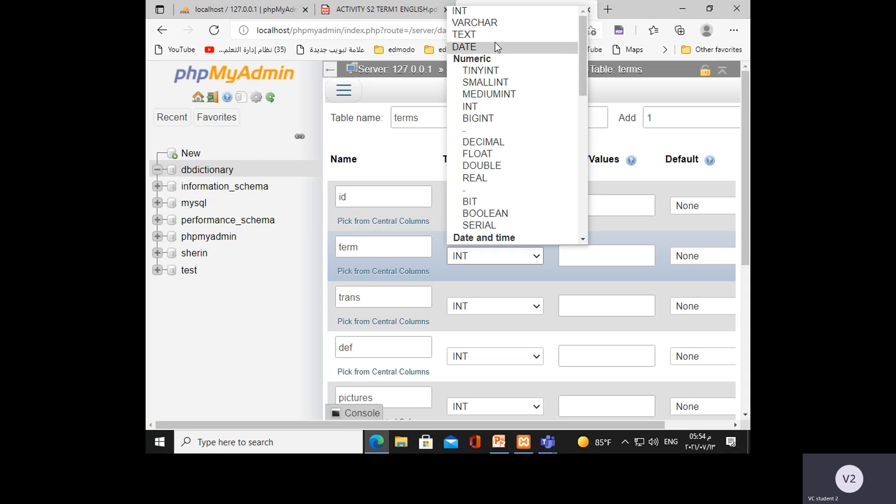
{"action": "left_click", "coordinate": [492, 24]}
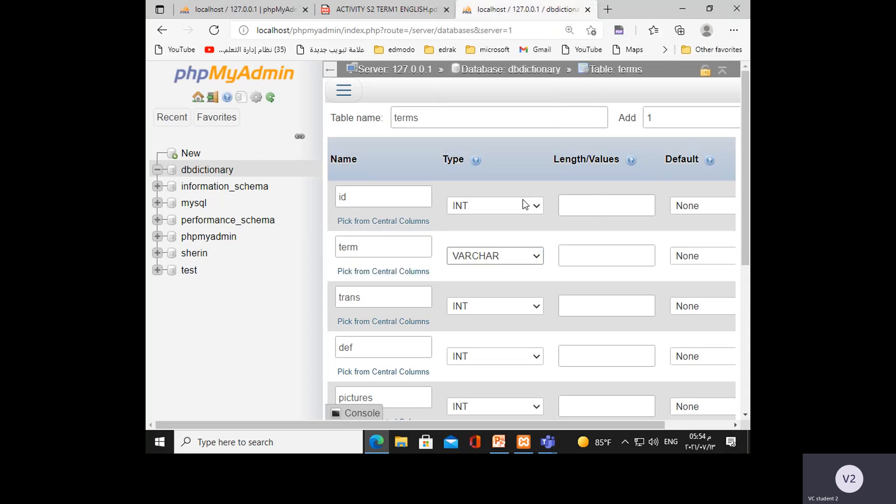
{"action": "left_click", "coordinate": [536, 306]}
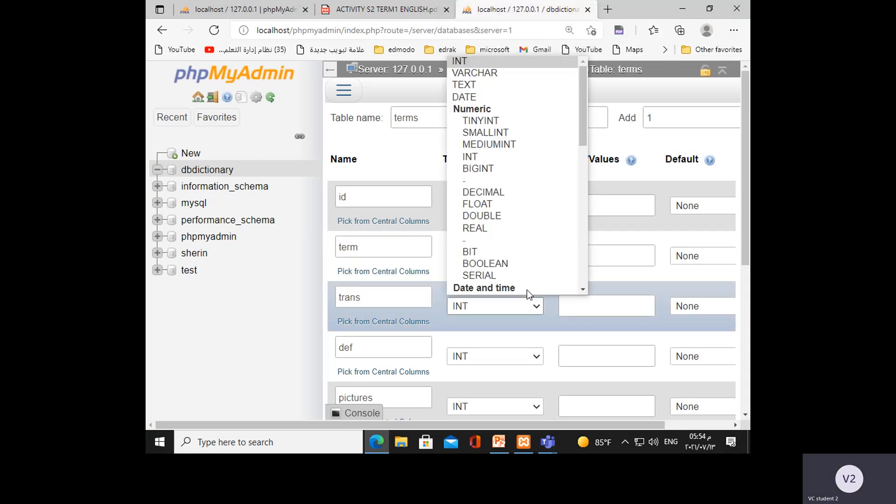
{"action": "left_click", "coordinate": [489, 74]}
{"action": "scroll", "coordinate": [376, 348], "scroll_direction": "down", "scroll_amount": 2}
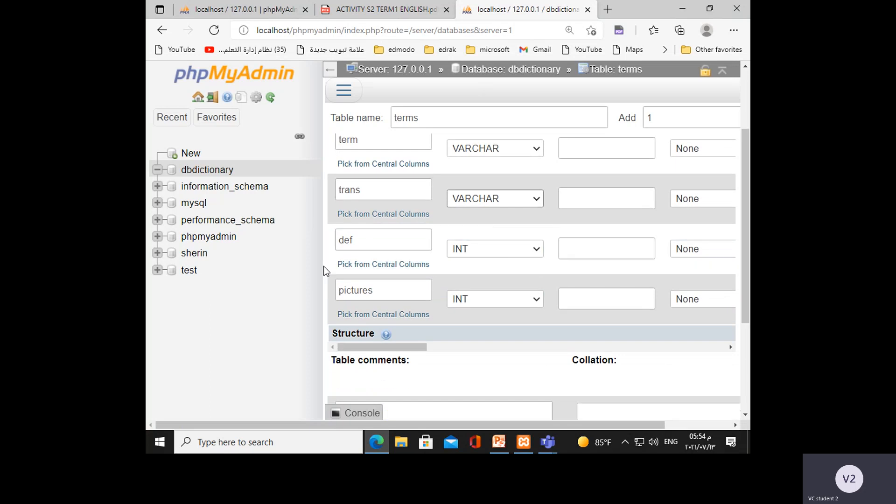
{"action": "left_click", "coordinate": [536, 250]}
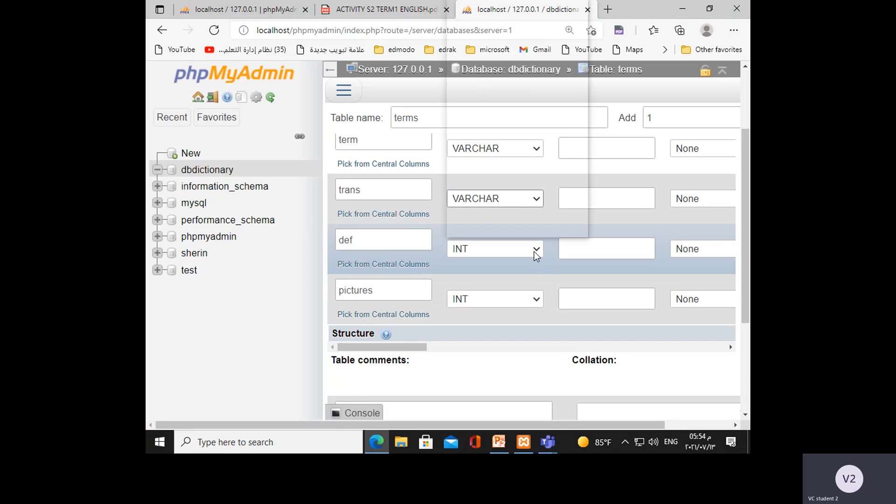
{"action": "left_click", "coordinate": [507, 16]}
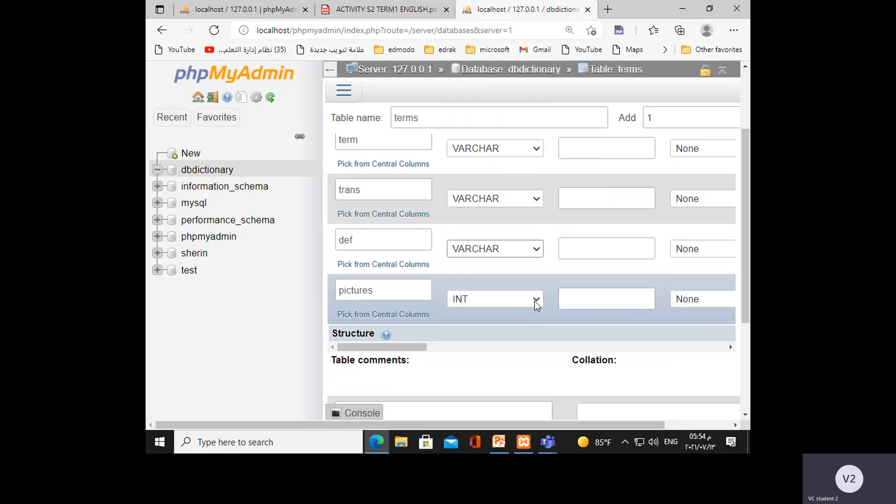
{"action": "left_click", "coordinate": [536, 299]}
{"action": "left_click", "coordinate": [500, 67]}
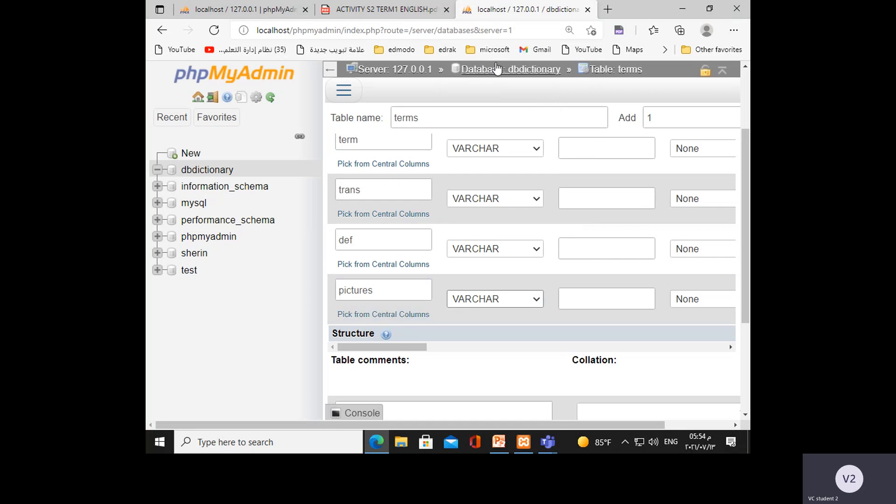
Set the length of the id column to 11 and of the term and trans columns to 500 each.
{"action": "scroll", "coordinate": [511, 286], "scroll_direction": "up", "scroll_amount": 2}
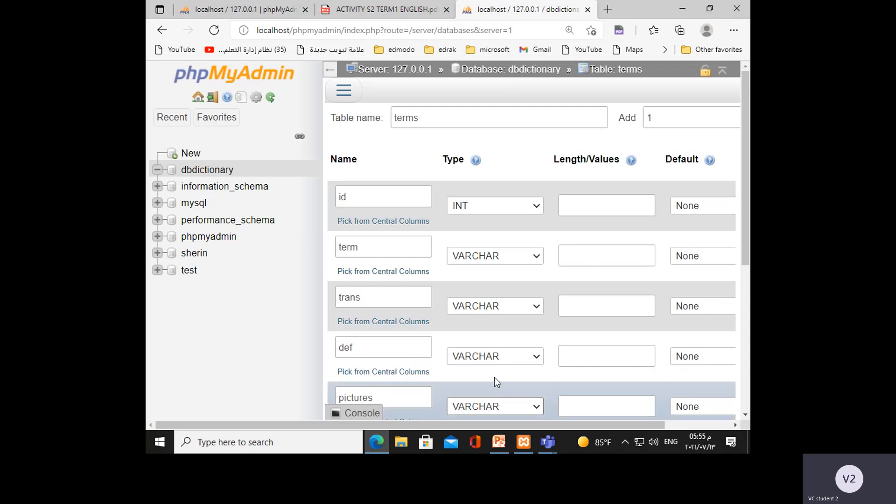
{"action": "left_click", "coordinate": [564, 209]}
{"action": "left_click", "coordinate": [589, 210]}
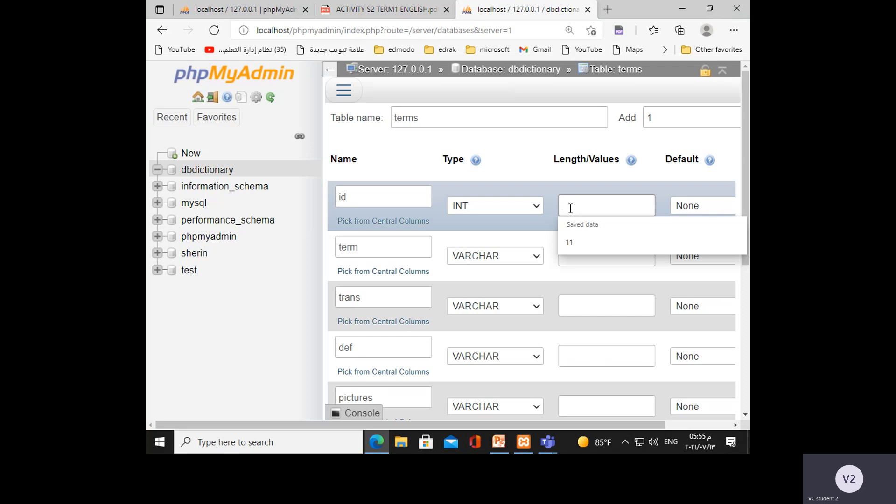
{"action": "type", "text": "11"}
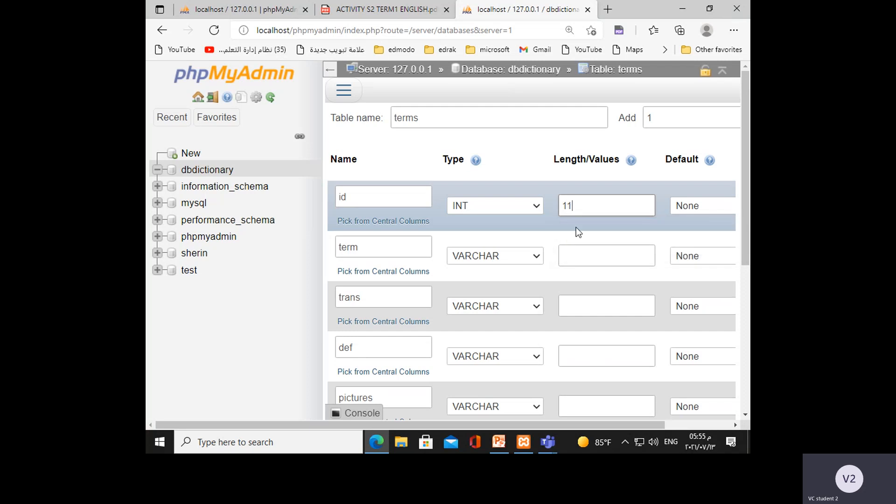
{"action": "left_click", "coordinate": [572, 252]}
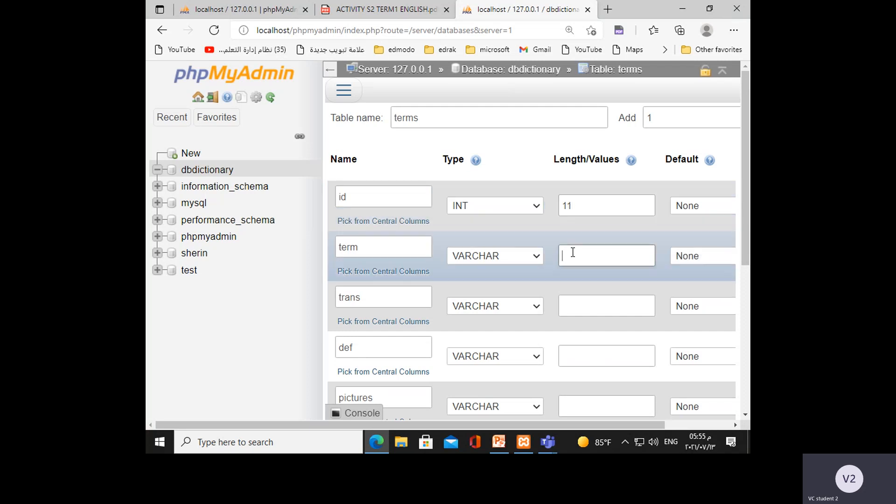
{"action": "type", "text": "500"}
{"action": "left_click", "coordinate": [577, 308]}
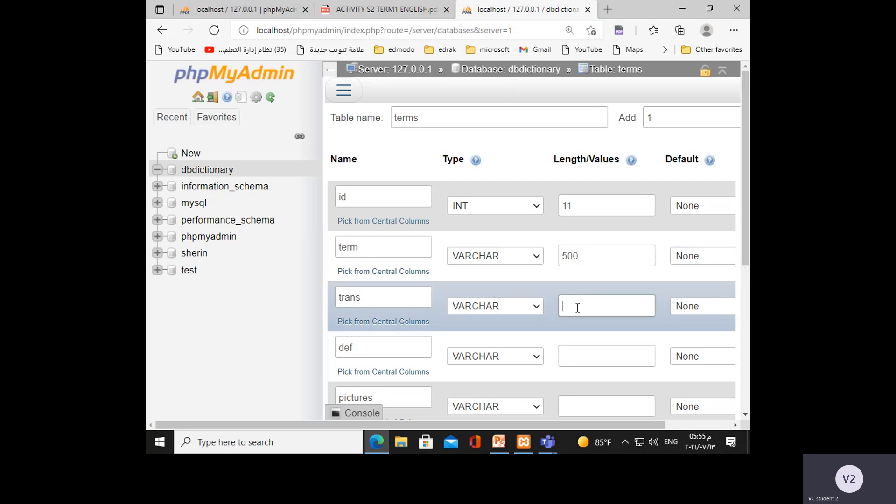
{"action": "type", "text": "500"}
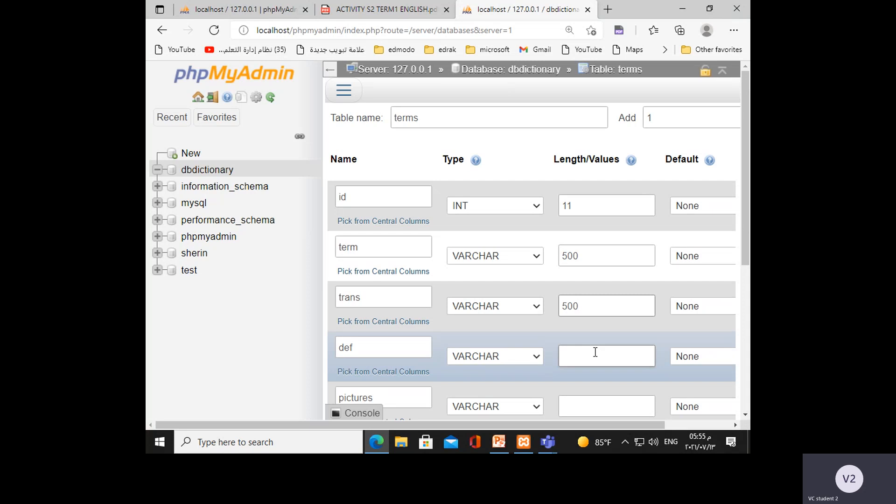
Set the length of the def column to 5000 and of the pictures column to 300.
{"action": "left_click", "coordinate": [595, 353]}
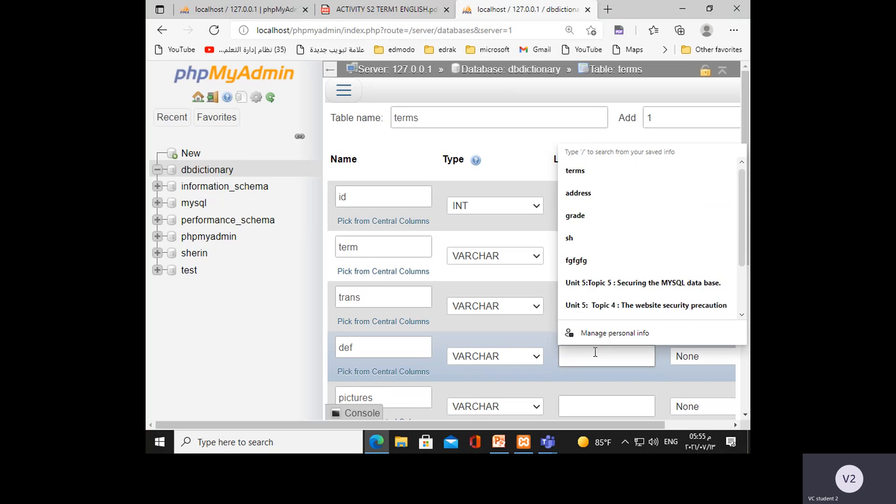
{"action": "type", "text": "5000"}
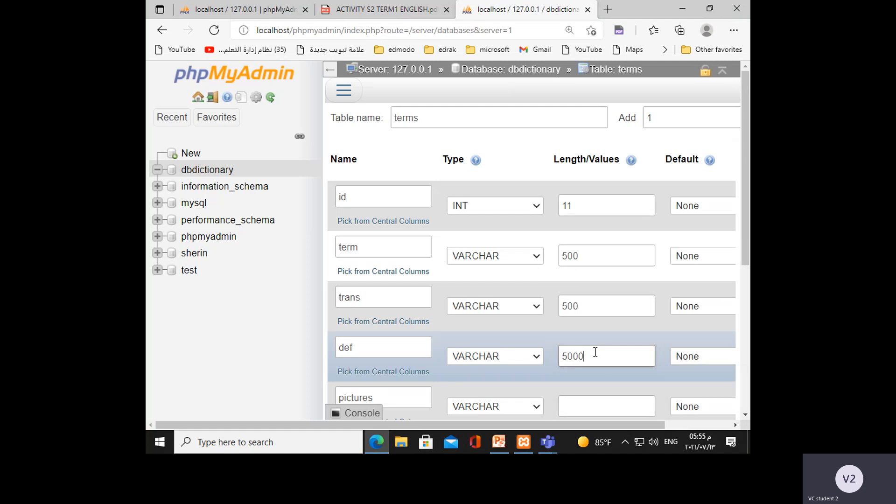
{"action": "scroll", "coordinate": [595, 353], "scroll_direction": "down", "scroll_amount": 2}
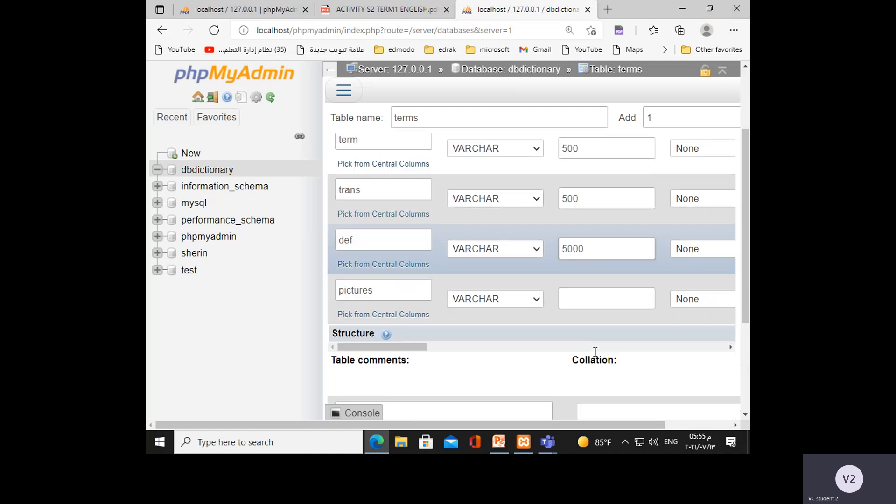
{"action": "left_click", "coordinate": [592, 300]}
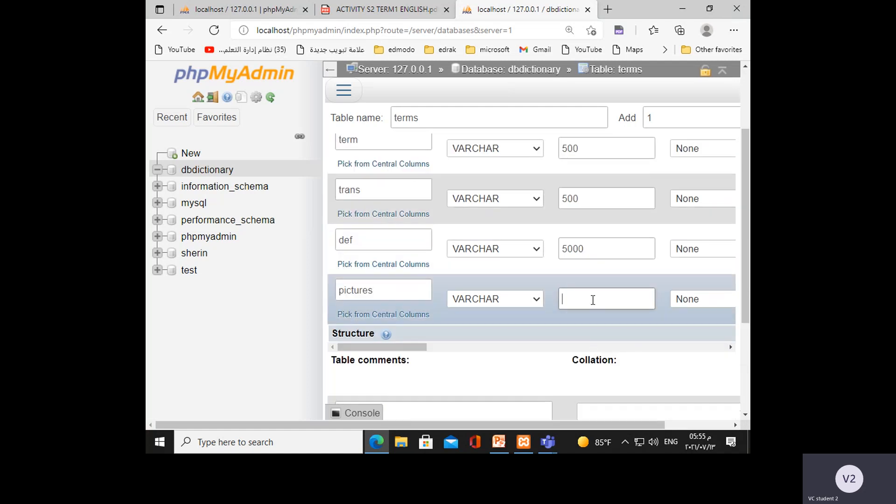
{"action": "type", "text": "300"}
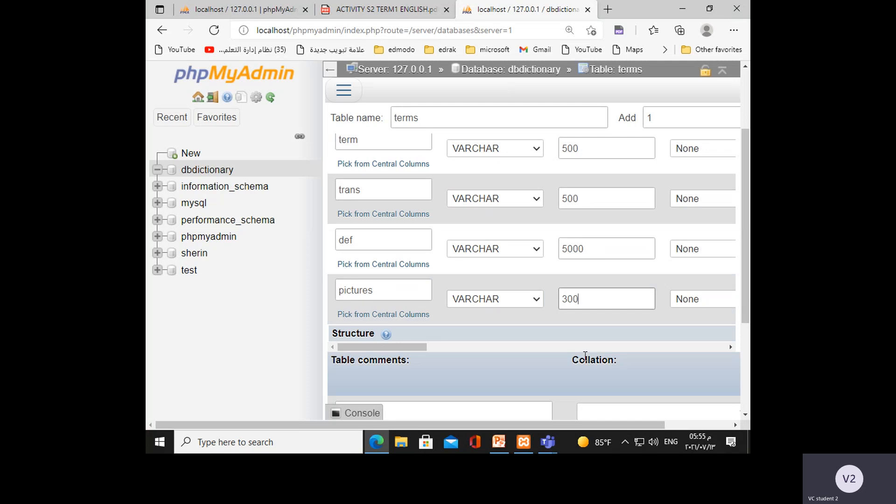
{"action": "scroll", "coordinate": [593, 300], "scroll_direction": "up", "scroll_amount": 2}
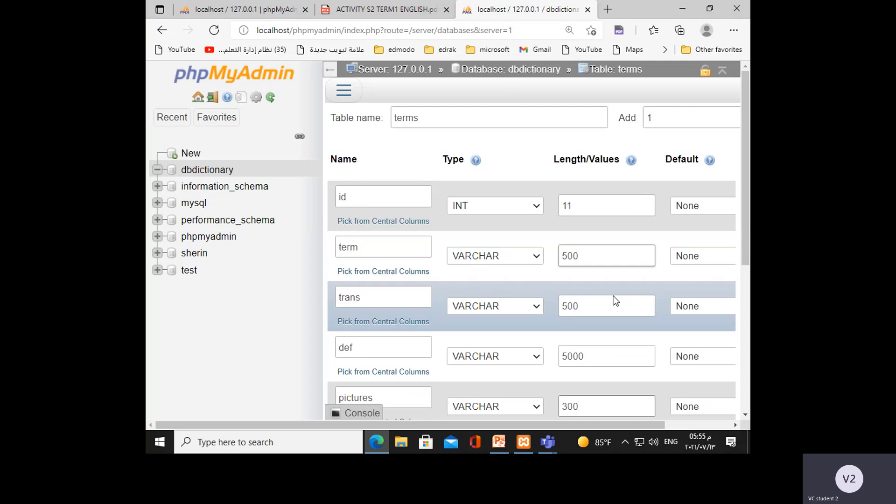
Make the id column the PRIMARY index and enable auto increment (A_I) for it.
{"action": "left_click_drag", "start_coordinate": [533, 429], "coordinate": [617, 429]}
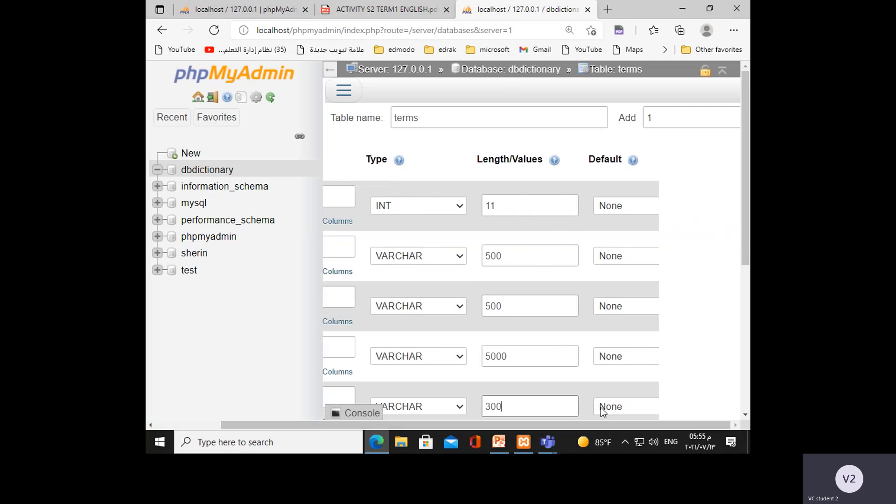
{"action": "key", "text": "ctrl+plus"}
{"action": "key", "text": "ctrl+minus"}
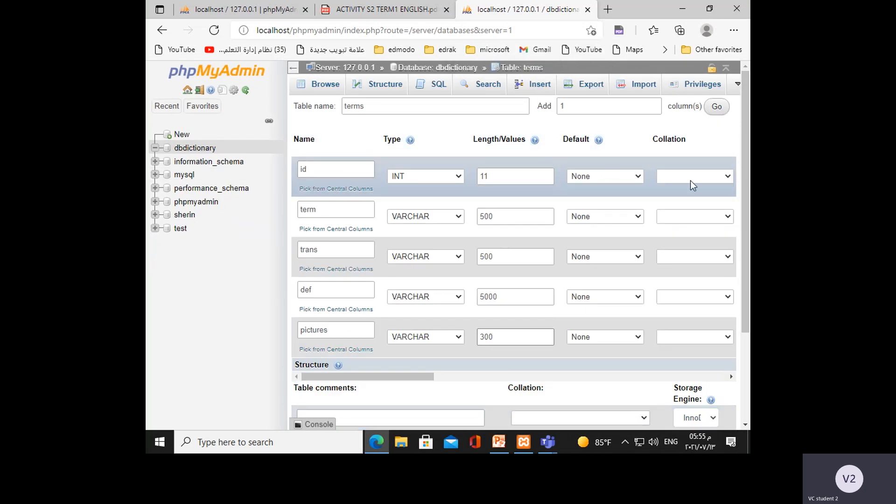
{"action": "scroll", "coordinate": [500, 416], "scroll_direction": "down", "scroll_amount": 3}
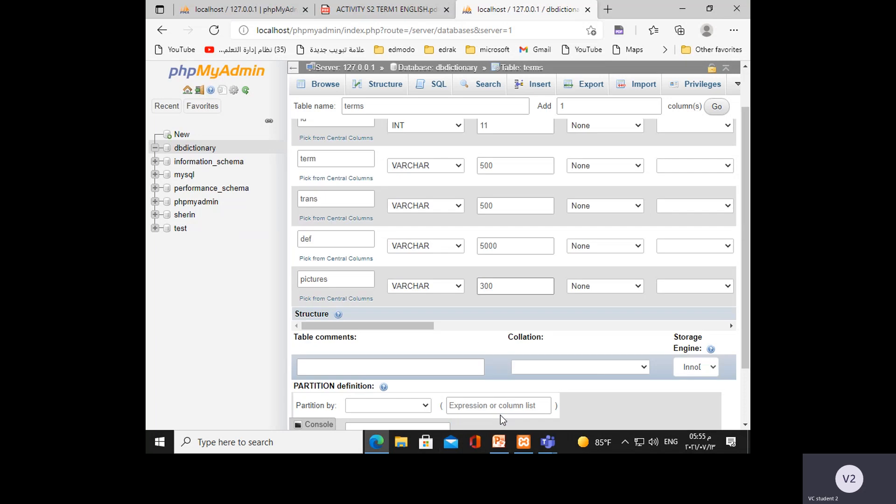
{"action": "scroll", "coordinate": [584, 325], "scroll_direction": "up", "scroll_amount": 3}
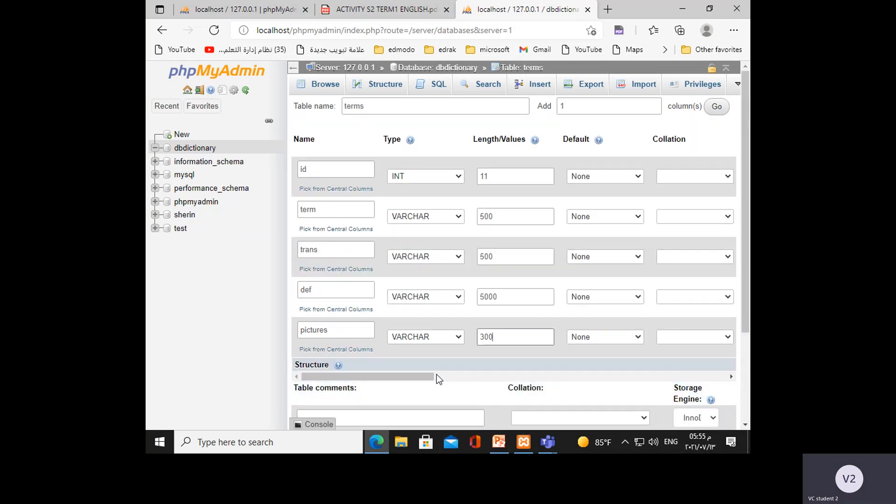
{"action": "left_click_drag", "start_coordinate": [436, 374], "coordinate": [559, 380]}
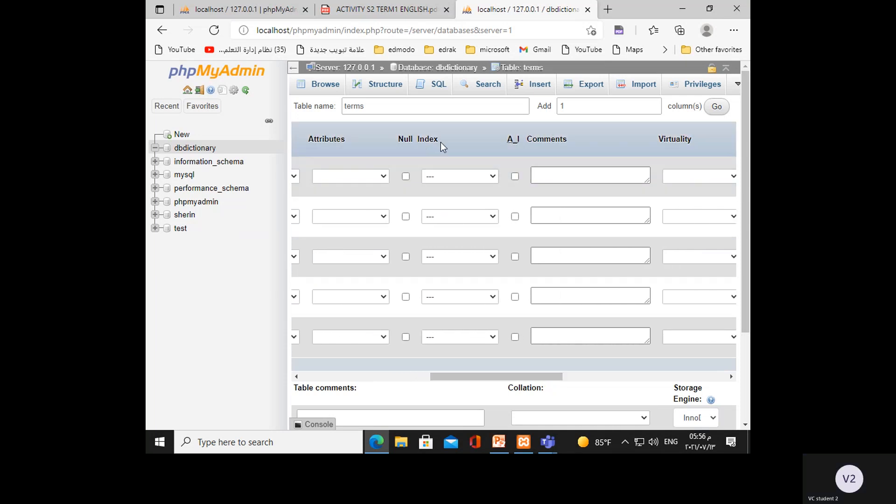
{"action": "left_click", "coordinate": [488, 176]}
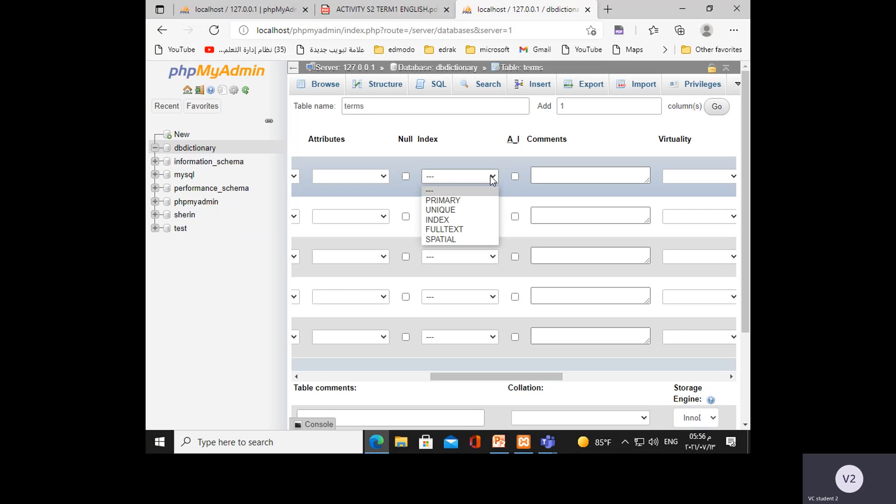
{"action": "left_click", "coordinate": [451, 200]}
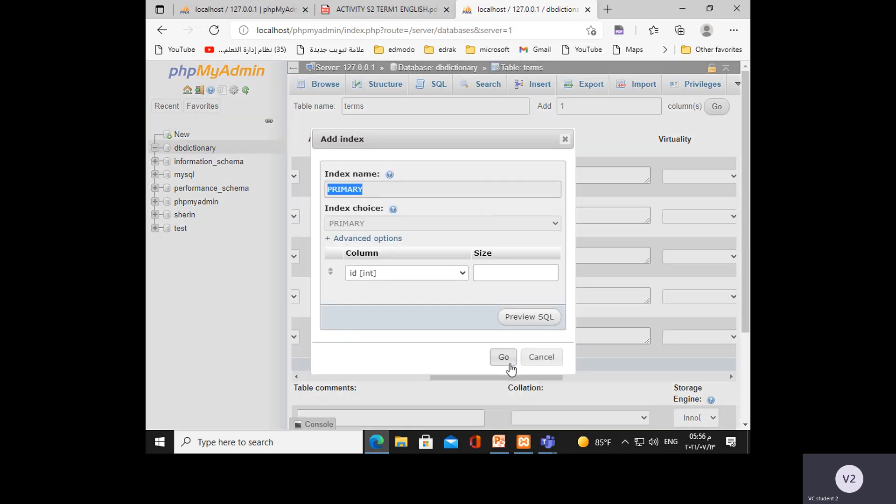
{"action": "left_click", "coordinate": [507, 358]}
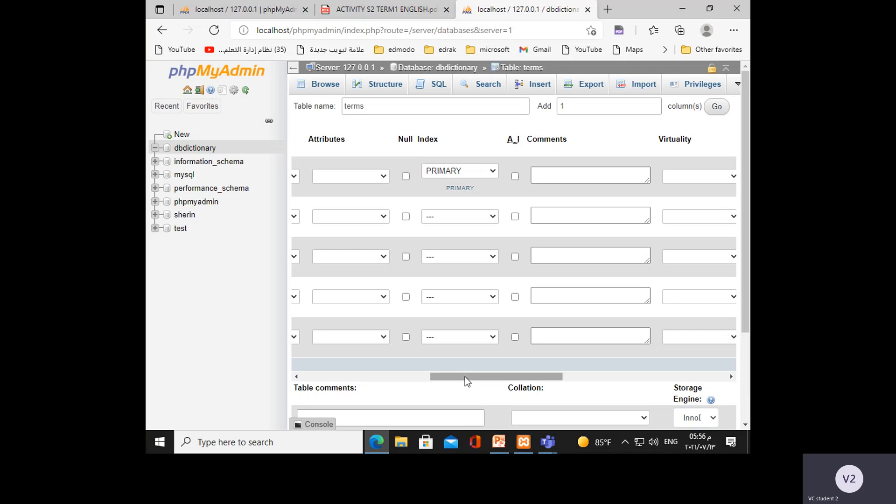
{"action": "left_click", "coordinate": [515, 176]}
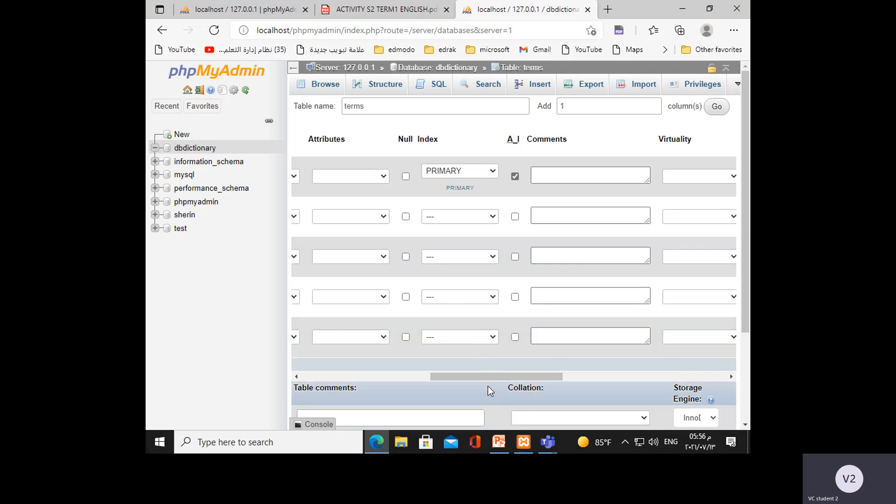
Set the collation of the trans column to utf8_croatian_ci.
{"action": "left_click_drag", "start_coordinate": [483, 379], "coordinate": [421, 385]}
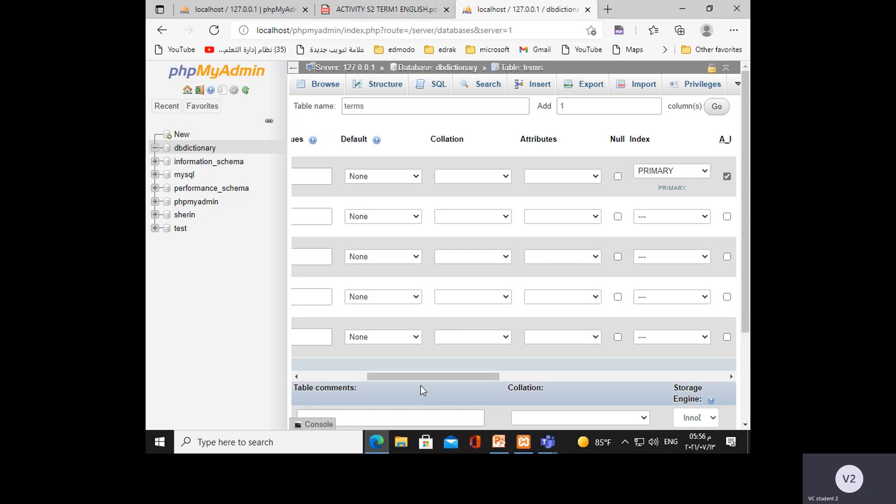
{"action": "left_click_drag", "start_coordinate": [482, 377], "coordinate": [452, 383]}
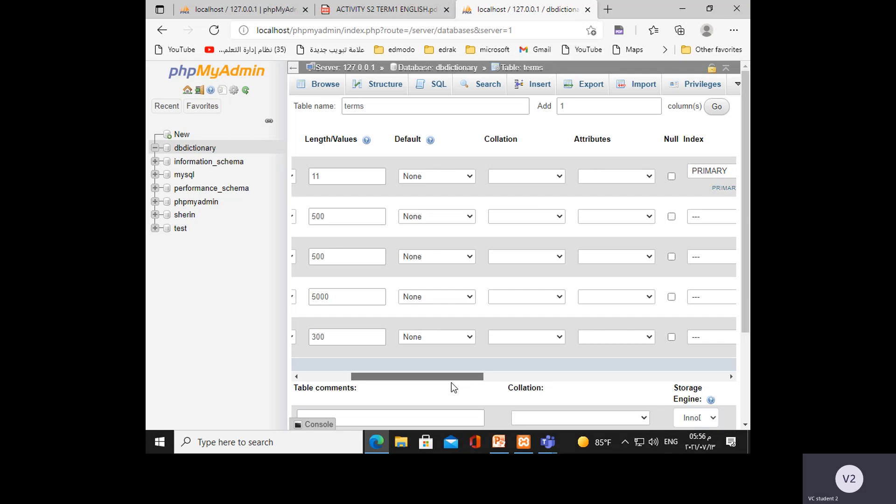
{"action": "left_click_drag", "start_coordinate": [451, 383], "coordinate": [399, 380]}
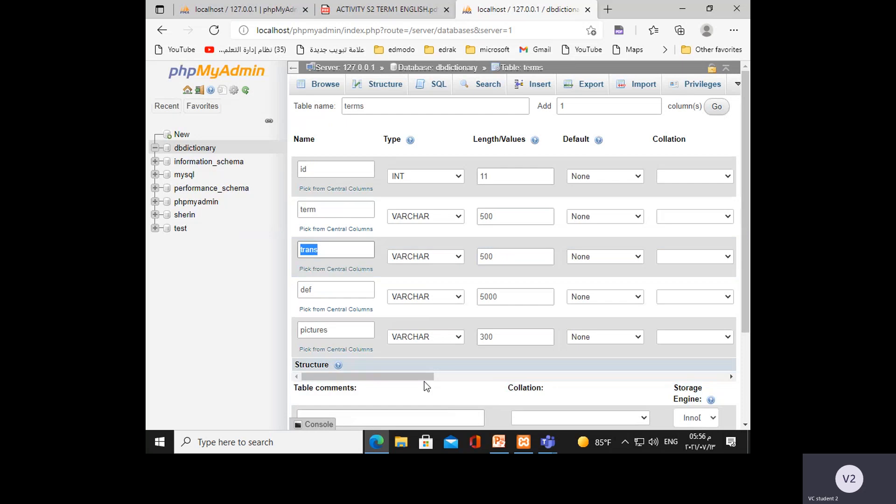
{"action": "left_click_drag", "start_coordinate": [422, 376], "coordinate": [448, 385]}
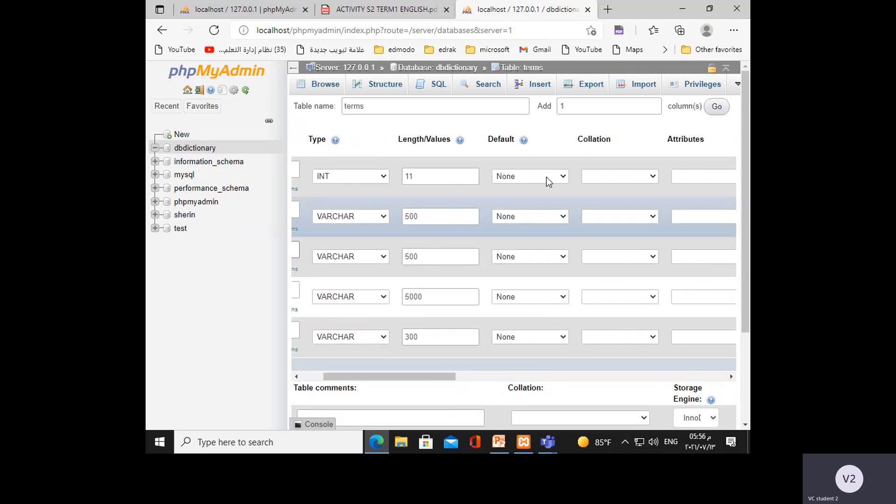
{"action": "left_click", "coordinate": [650, 256]}
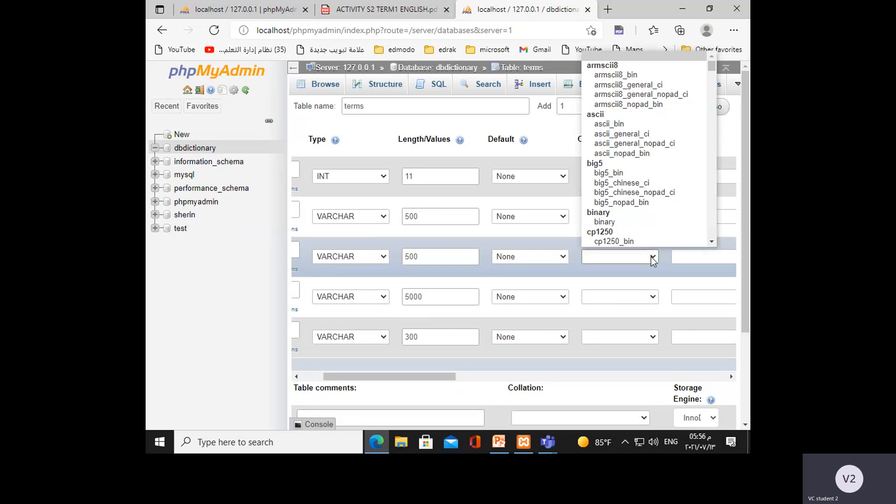
{"action": "scroll", "coordinate": [635, 140], "scroll_direction": "down", "scroll_amount": 1}
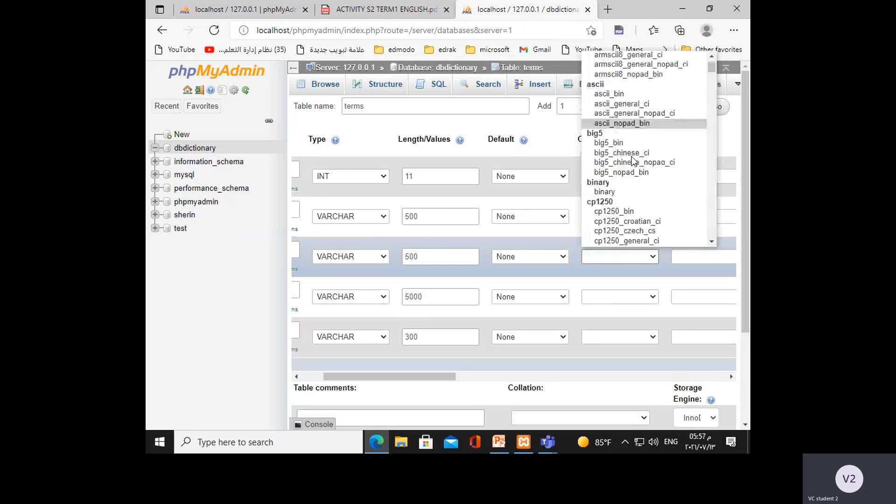
{"action": "scroll", "coordinate": [633, 161], "scroll_direction": "down", "scroll_amount": 15}
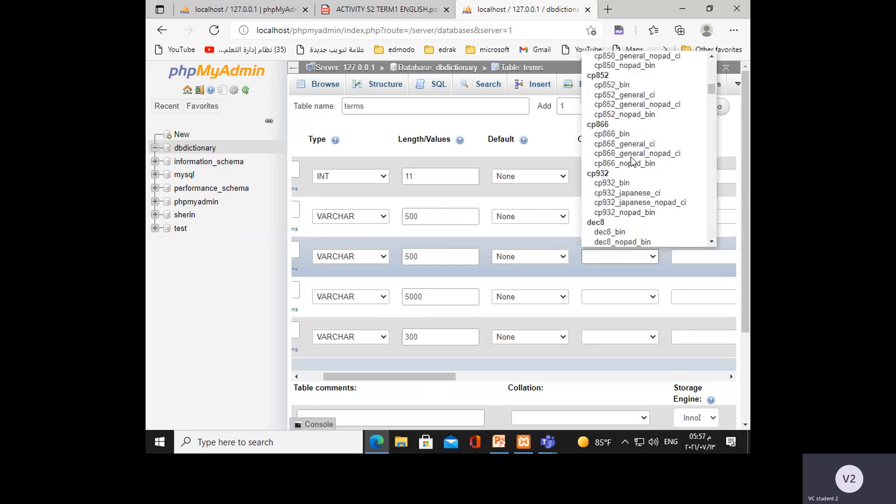
{"action": "scroll", "coordinate": [633, 161], "scroll_direction": "down", "scroll_amount": 16}
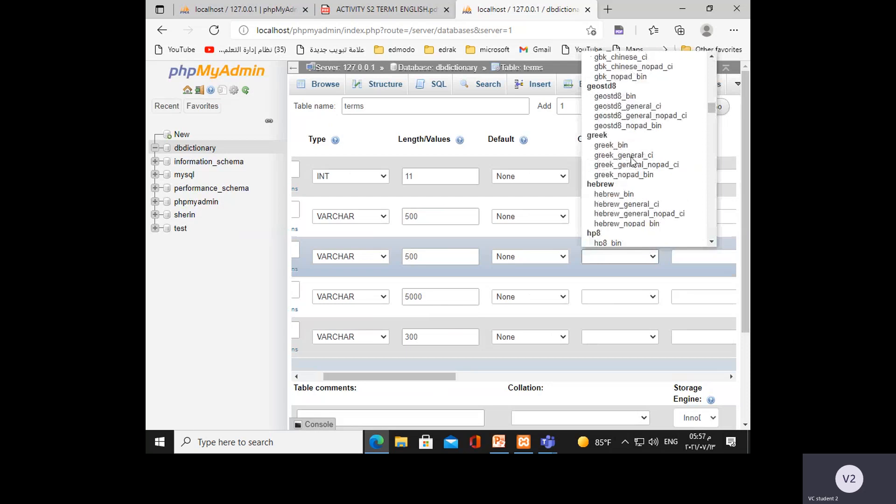
{"action": "scroll", "coordinate": [633, 161], "scroll_direction": "down", "scroll_amount": 15}
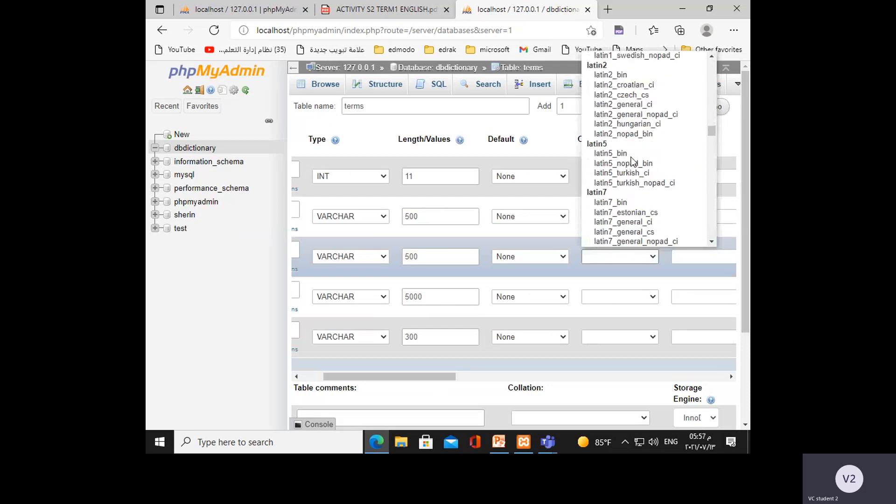
{"action": "scroll", "coordinate": [633, 161], "scroll_direction": "down", "scroll_amount": 15}
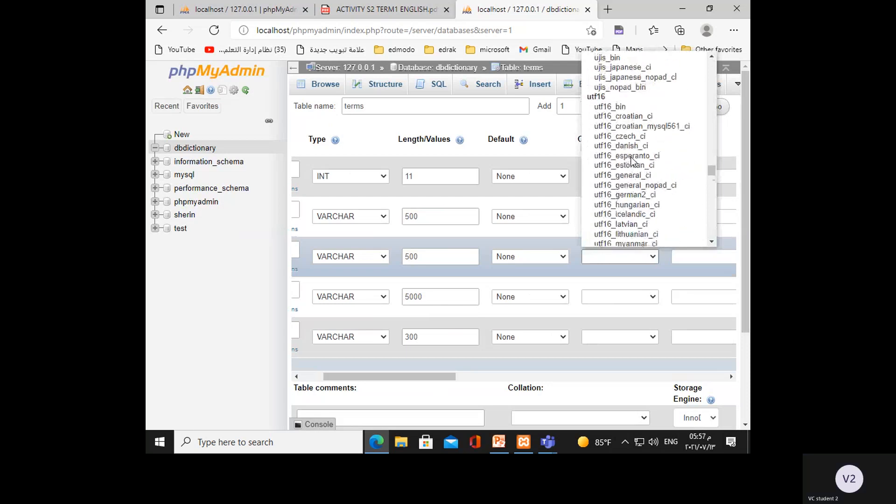
{"action": "scroll", "coordinate": [633, 161], "scroll_direction": "up", "scroll_amount": 6}
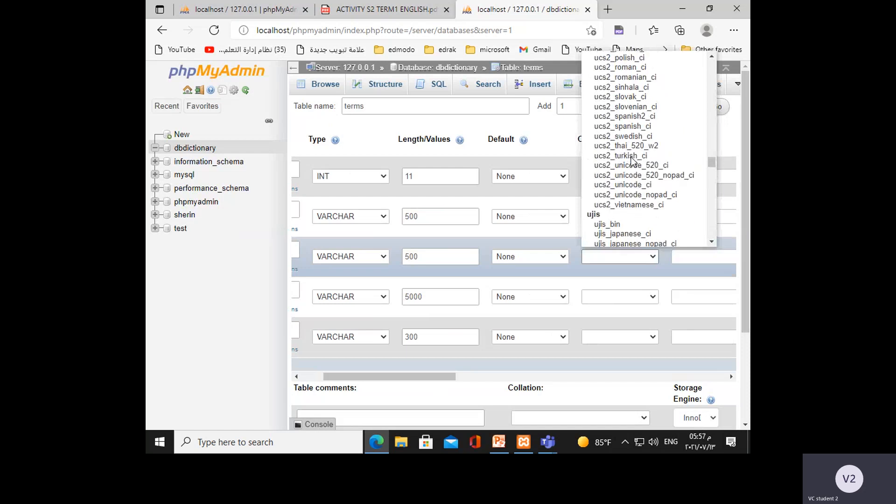
{"action": "scroll", "coordinate": [633, 161], "scroll_direction": "down", "scroll_amount": 4}
{"action": "scroll", "coordinate": [634, 161], "scroll_direction": "down", "scroll_amount": 6}
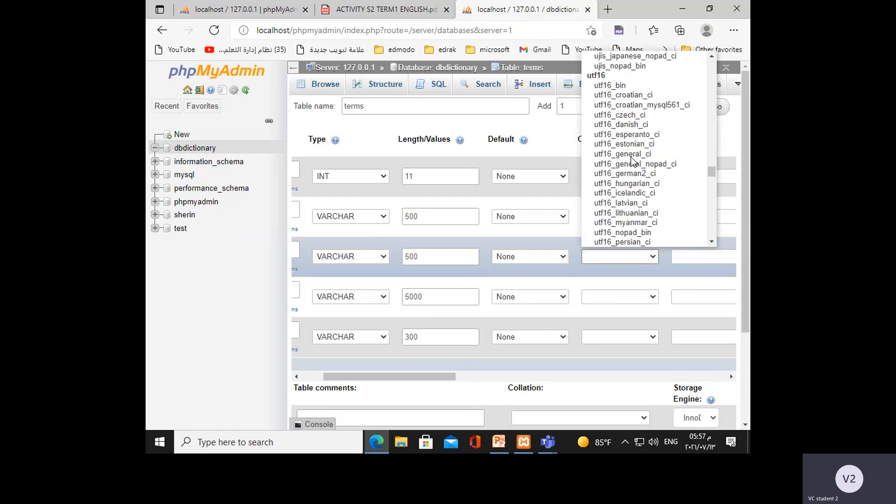
{"action": "scroll", "coordinate": [633, 161], "scroll_direction": "down", "scroll_amount": 10}
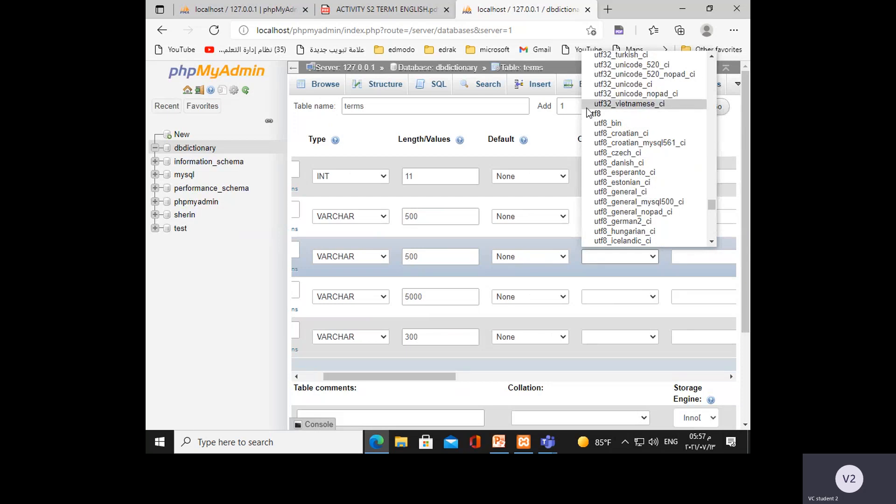
{"action": "left_click", "coordinate": [617, 134]}
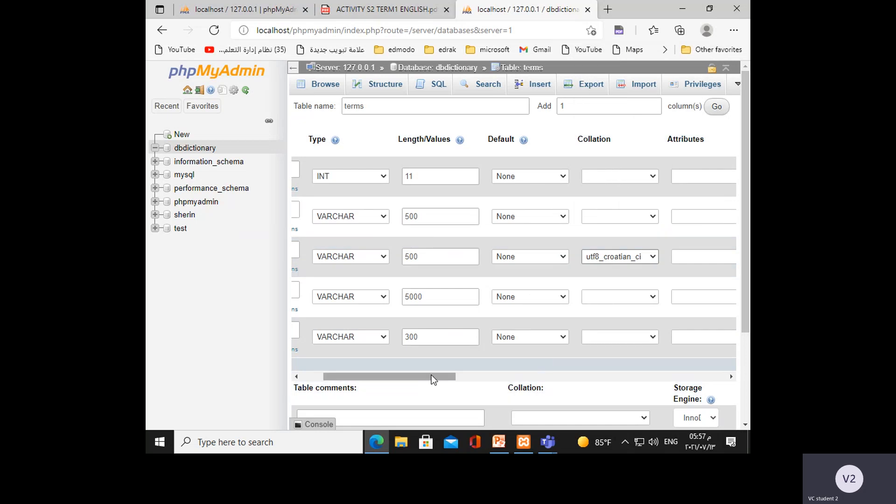
Check the column definitions, save the new terms table, and look over its saved structure, indexes and partitions.
{"action": "left_click_drag", "start_coordinate": [431, 376], "coordinate": [396, 382]}
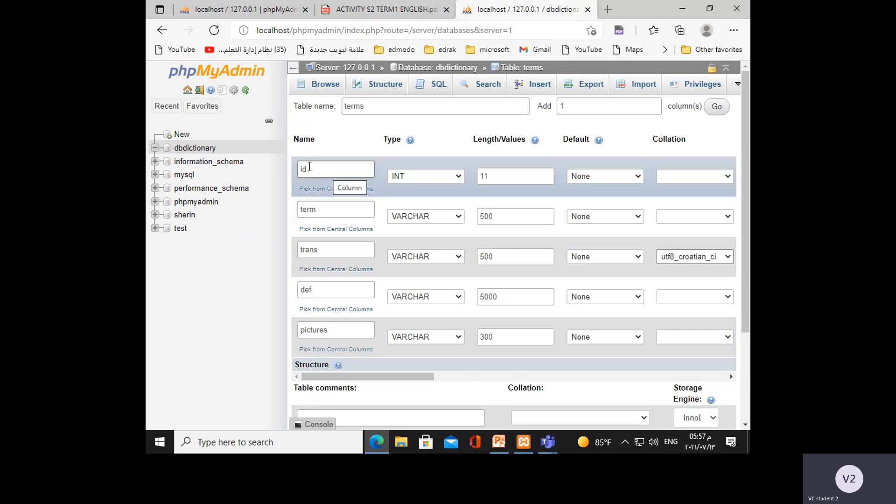
{"action": "left_click_drag", "start_coordinate": [307, 168], "coordinate": [299, 167]}
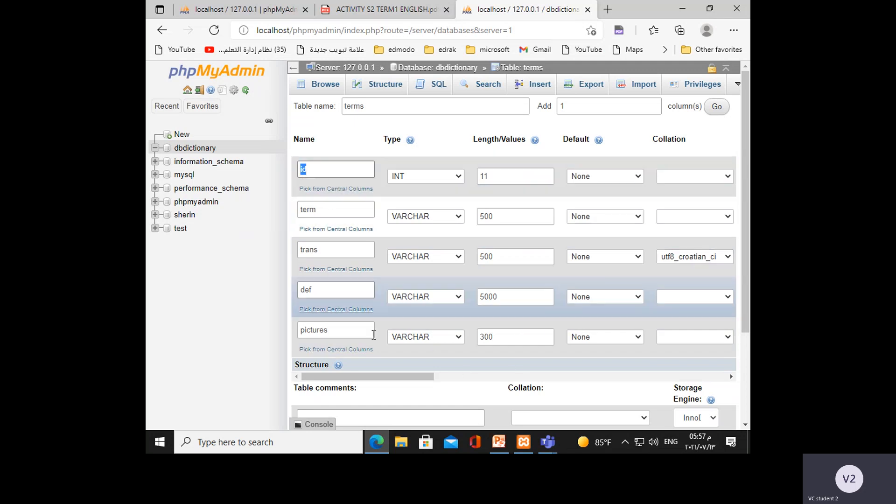
{"action": "left_click_drag", "start_coordinate": [411, 378], "coordinate": [494, 379]}
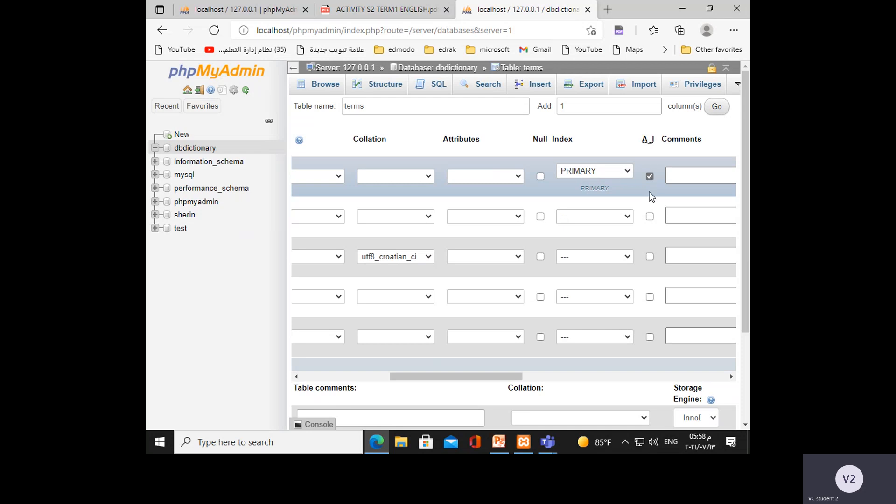
{"action": "left_click_drag", "start_coordinate": [452, 375], "coordinate": [408, 375]}
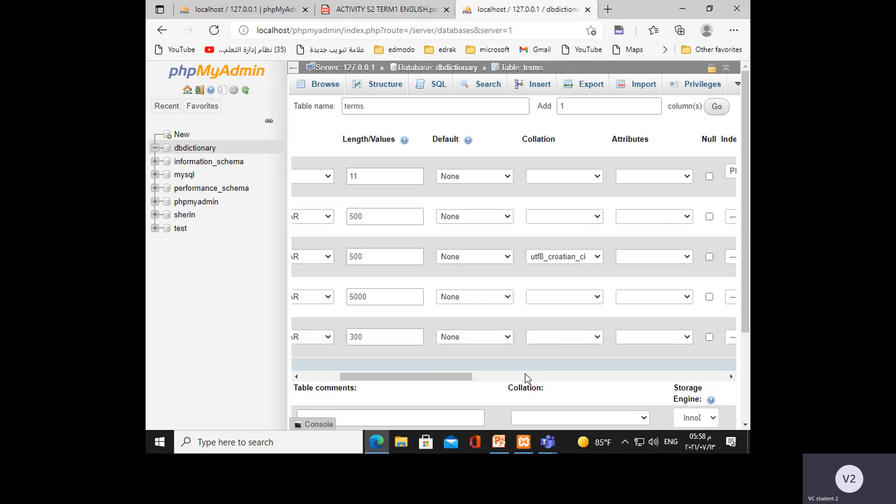
{"action": "left_click_drag", "start_coordinate": [440, 376], "coordinate": [402, 379]}
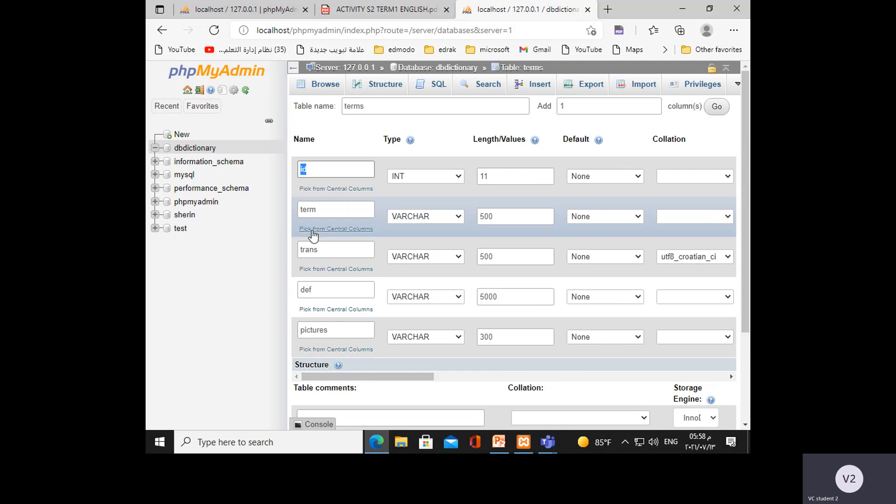
{"action": "scroll", "coordinate": [582, 289], "scroll_direction": "down", "scroll_amount": 1}
{"action": "scroll", "coordinate": [582, 294], "scroll_direction": "down", "scroll_amount": 2}
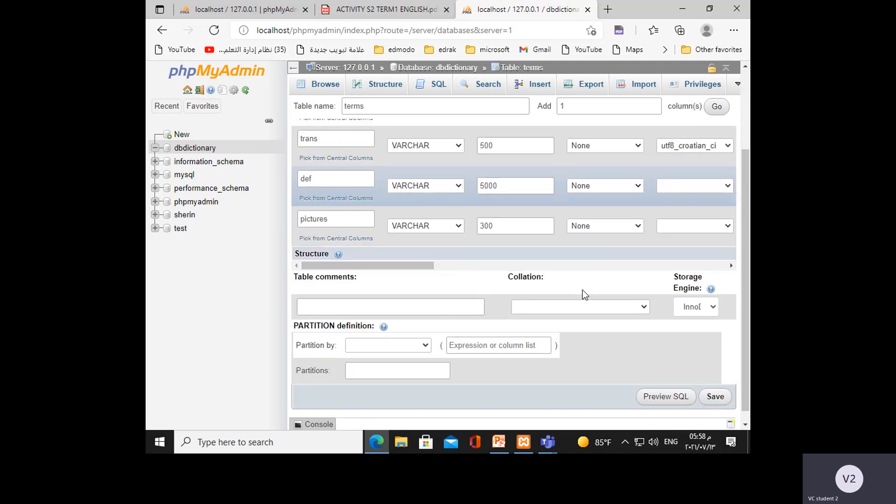
{"action": "scroll", "coordinate": [639, 311], "scroll_direction": "down", "scroll_amount": 1}
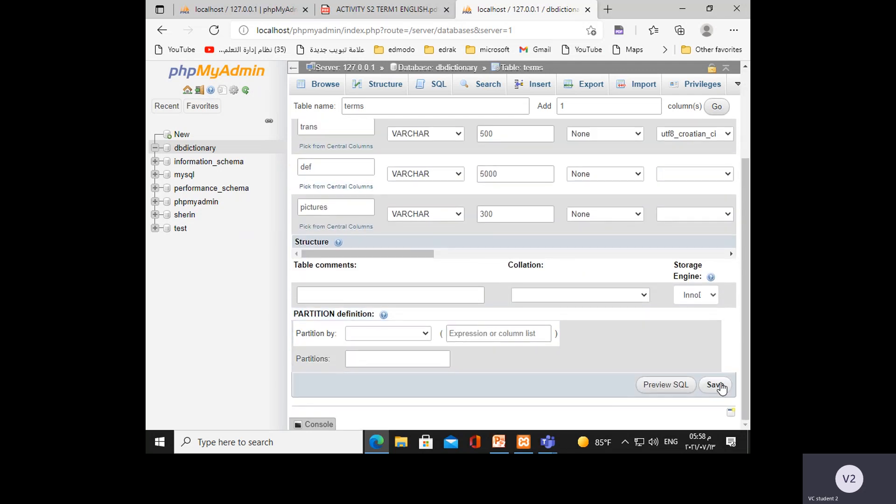
{"action": "left_click", "coordinate": [721, 387]}
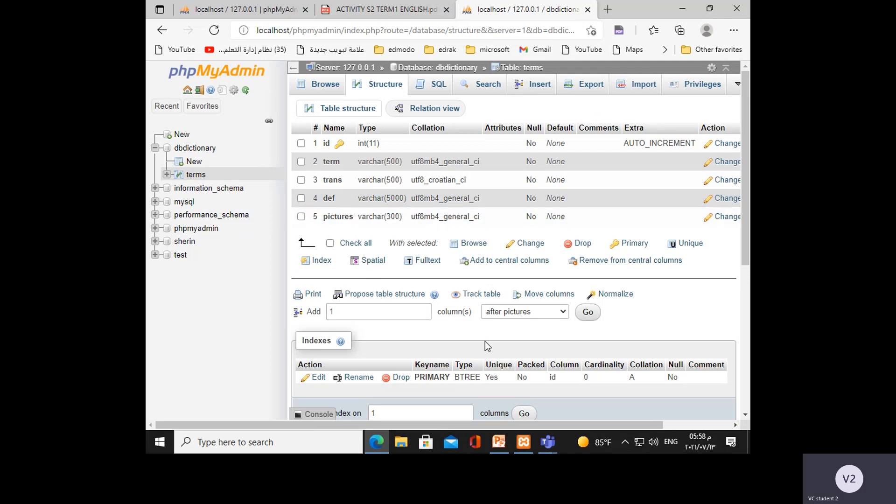
{"action": "scroll", "coordinate": [489, 346], "scroll_direction": "down", "scroll_amount": 1}
{"action": "scroll", "coordinate": [486, 345], "scroll_direction": "down", "scroll_amount": 2}
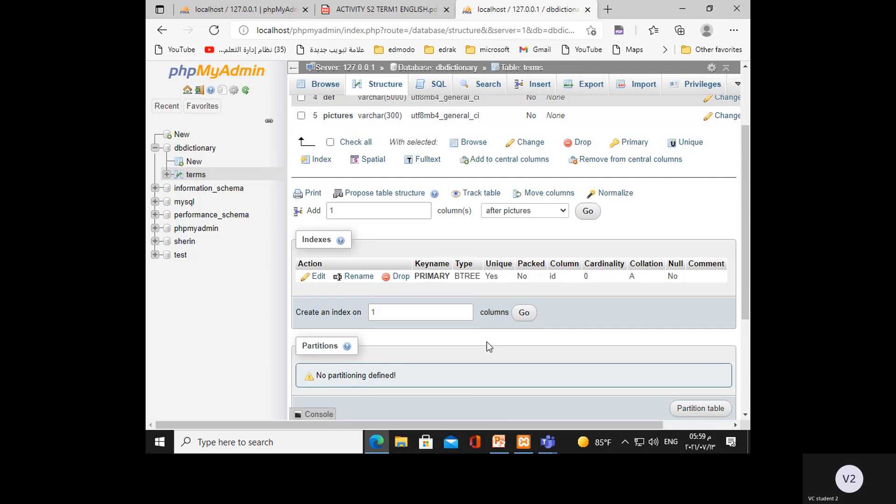
{"action": "scroll", "coordinate": [486, 346], "scroll_direction": "up", "scroll_amount": 3}
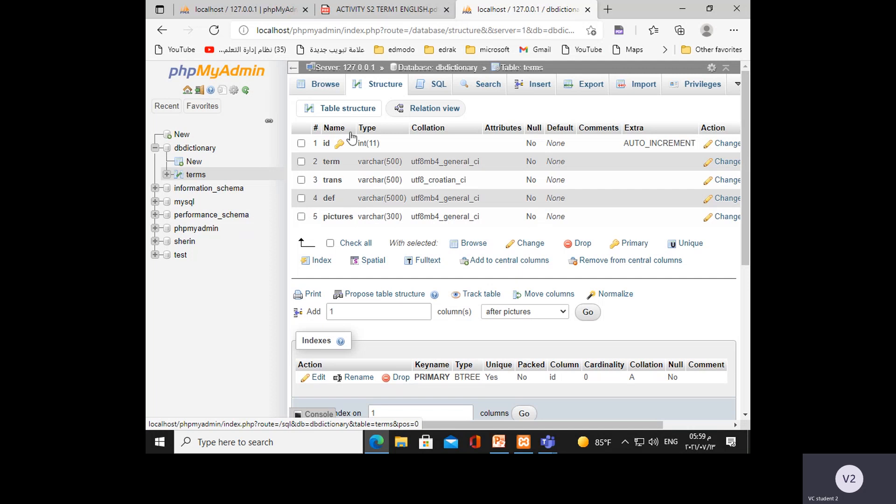
Switch to the Microsoft Teams meeting and request to stop its recording.
{"action": "left_click", "coordinate": [547, 447]}
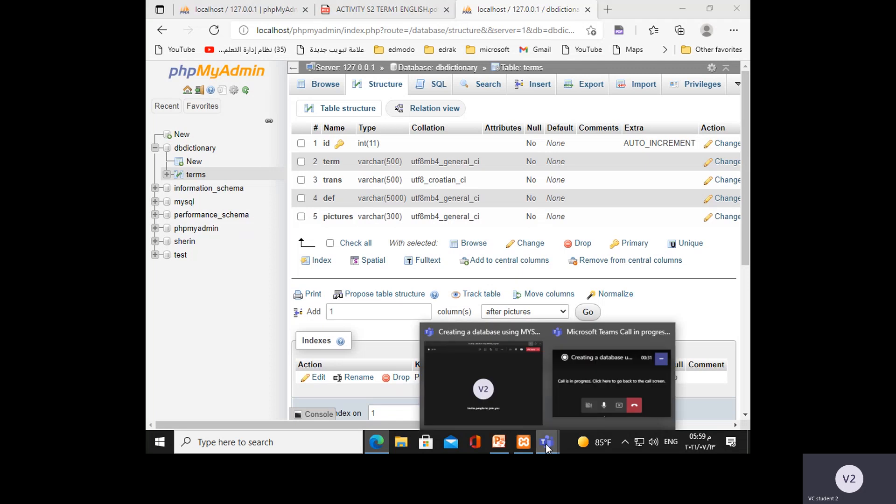
{"action": "left_click", "coordinate": [500, 387]}
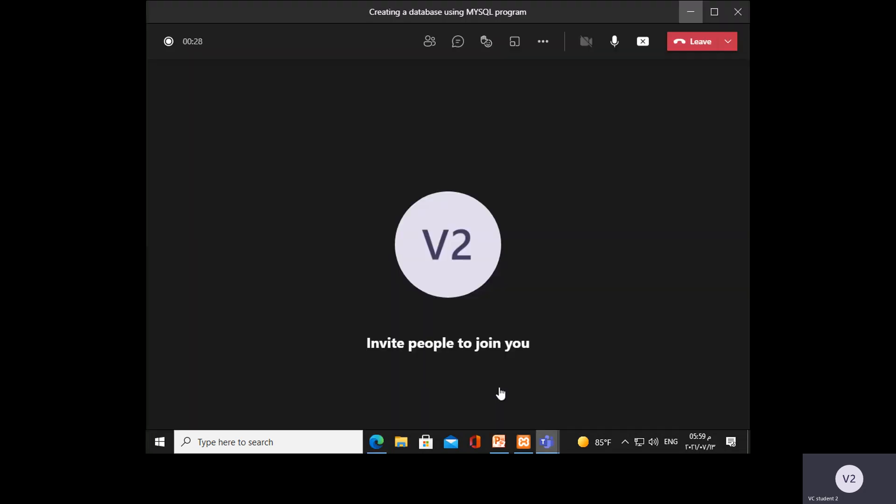
{"action": "left_click", "coordinate": [543, 41]}
{"action": "left_click", "coordinate": [573, 327]}
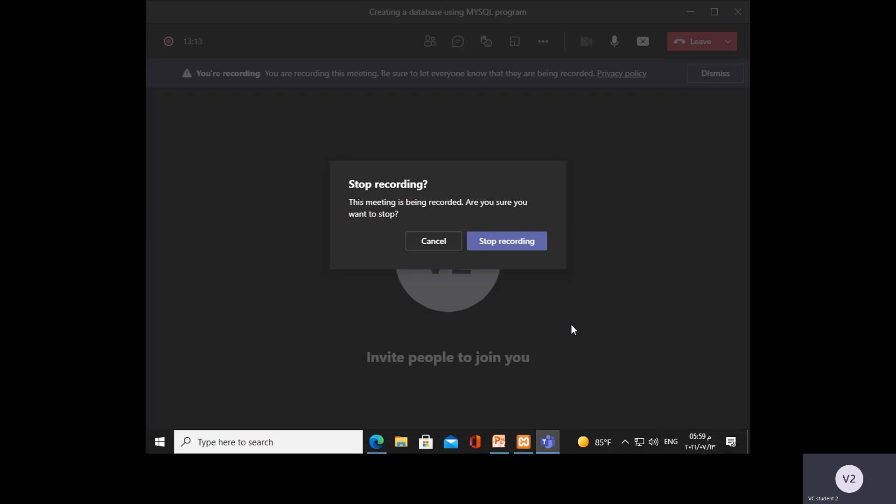